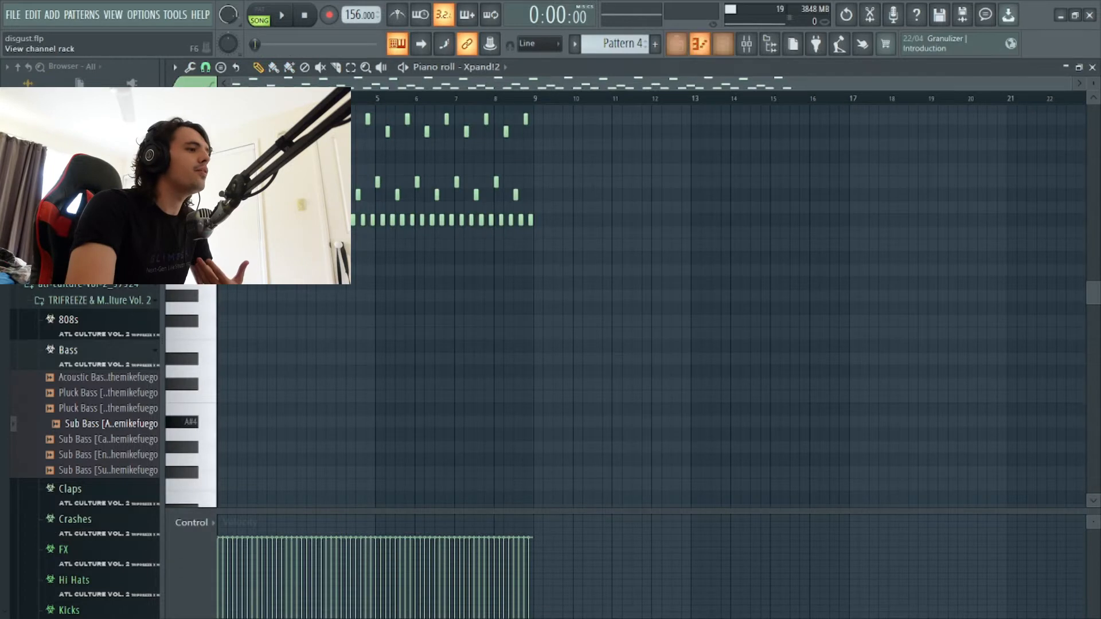
Open the Xpand!2 channel's instrument from the channel rack to inspect its sound and settings
{"action": "left_click", "coordinate": [723, 43]}
{"action": "left_click", "coordinate": [336, 196]}
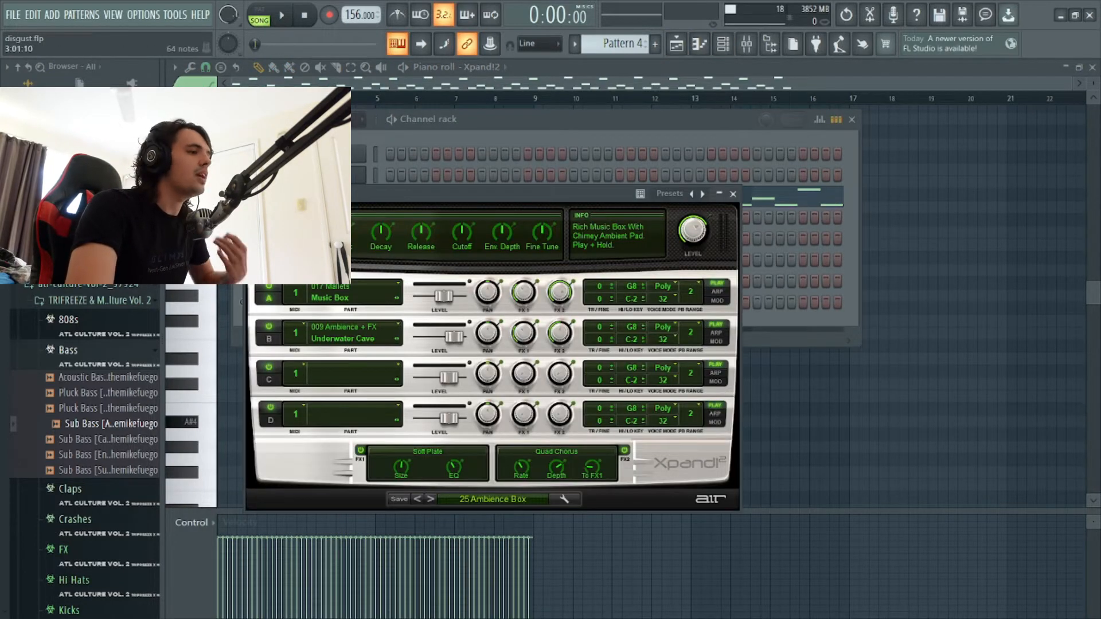
{"action": "key", "text": "F5"}
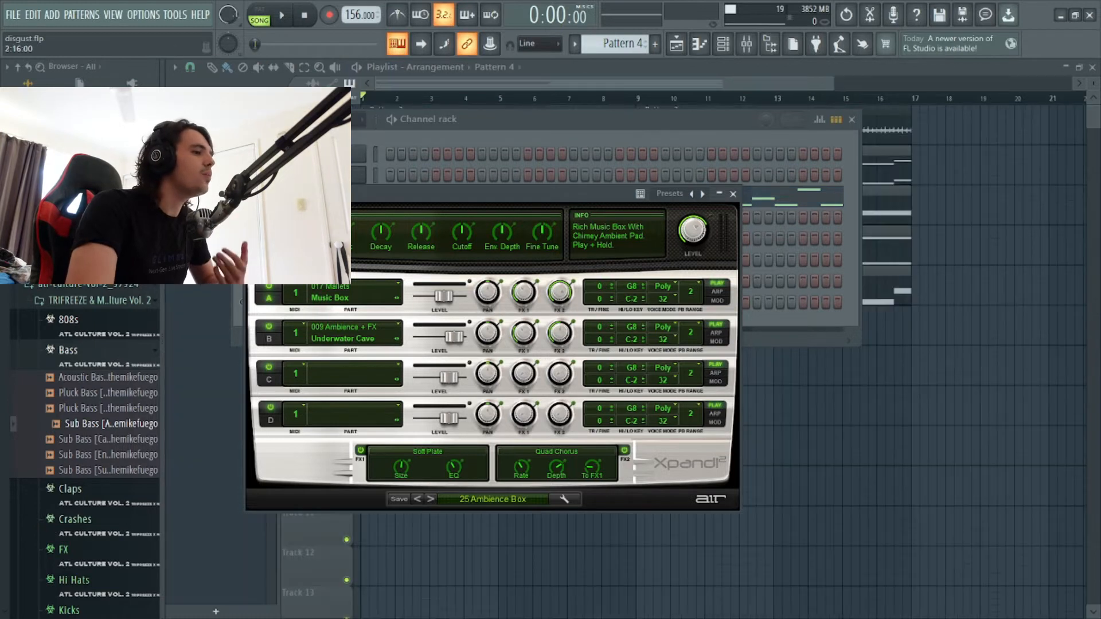
Examine the Xpand!2 melody notes of Pattern 4 in the piano roll
{"action": "key", "text": "F7"}
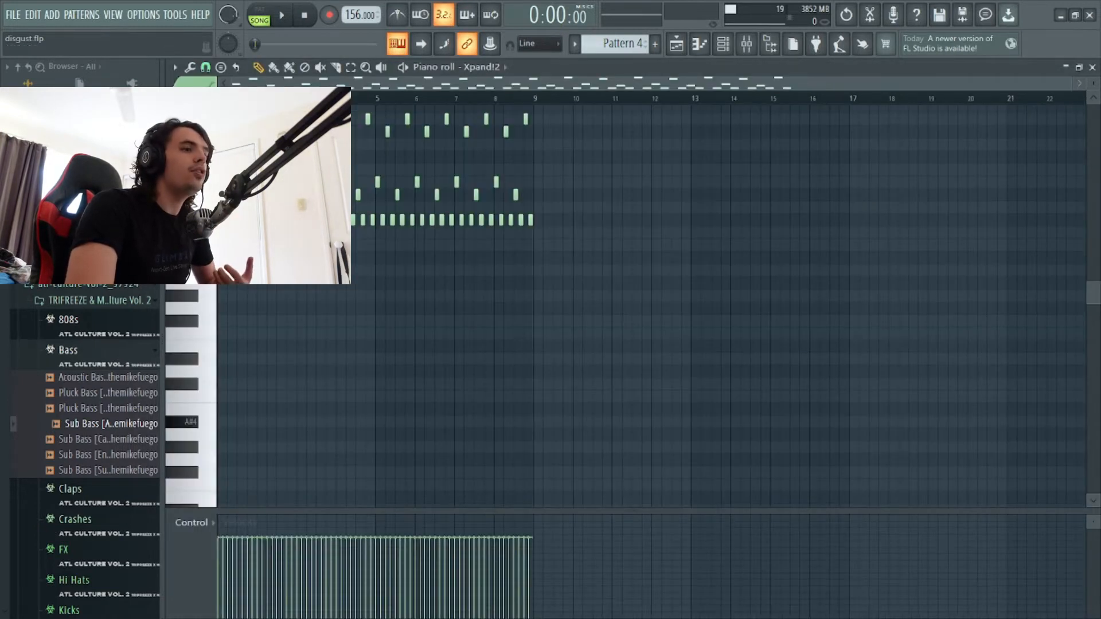
{"action": "left_click_drag", "start_coordinate": [1071, 83], "coordinate": [816, 83]}
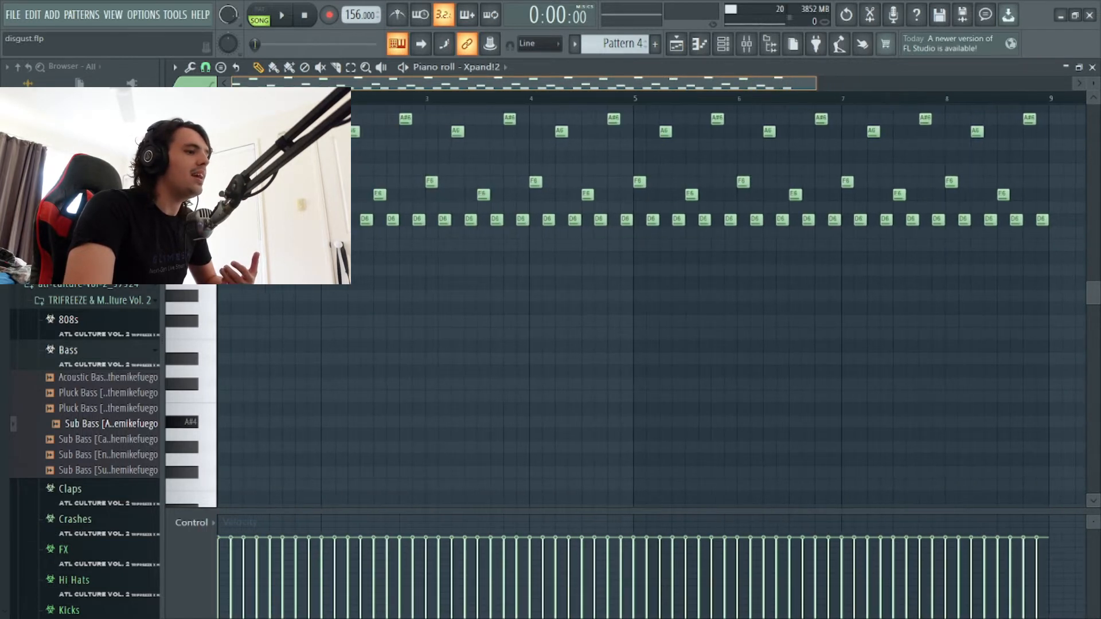
{"action": "scroll", "coordinate": [631, 472], "scroll_direction": "up", "scroll_amount": 4}
{"action": "scroll", "coordinate": [631, 471], "scroll_direction": "down", "scroll_amount": 1}
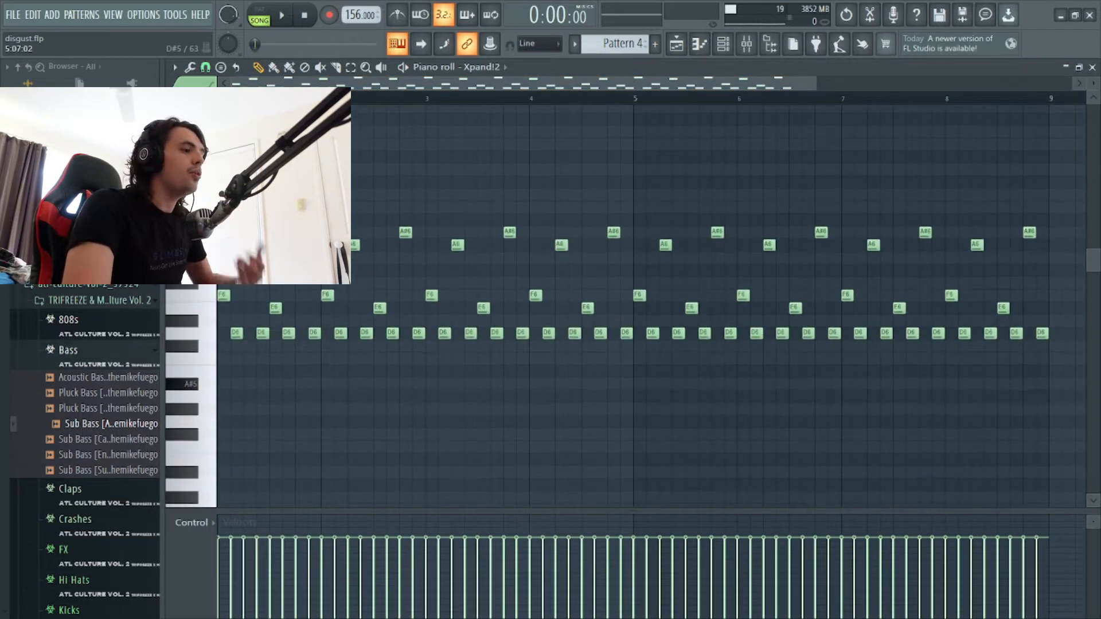
Flip the Xpand!2 melody horizontally with start times preserved and flip it back to its original order
{"action": "key", "text": "alt+y"}
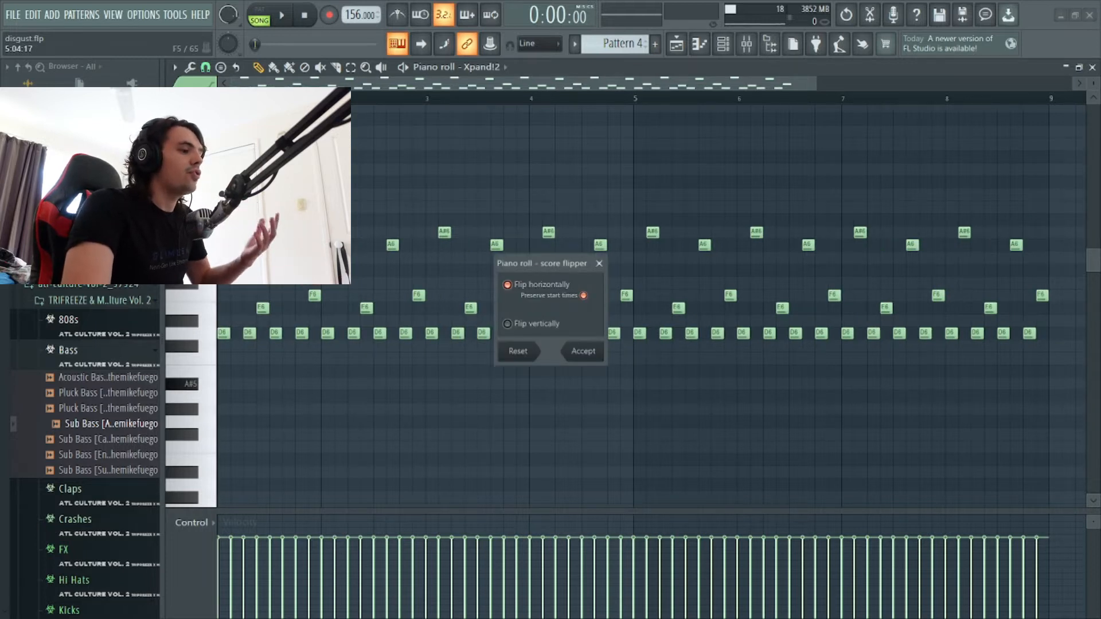
{"action": "left_click", "coordinate": [590, 349]}
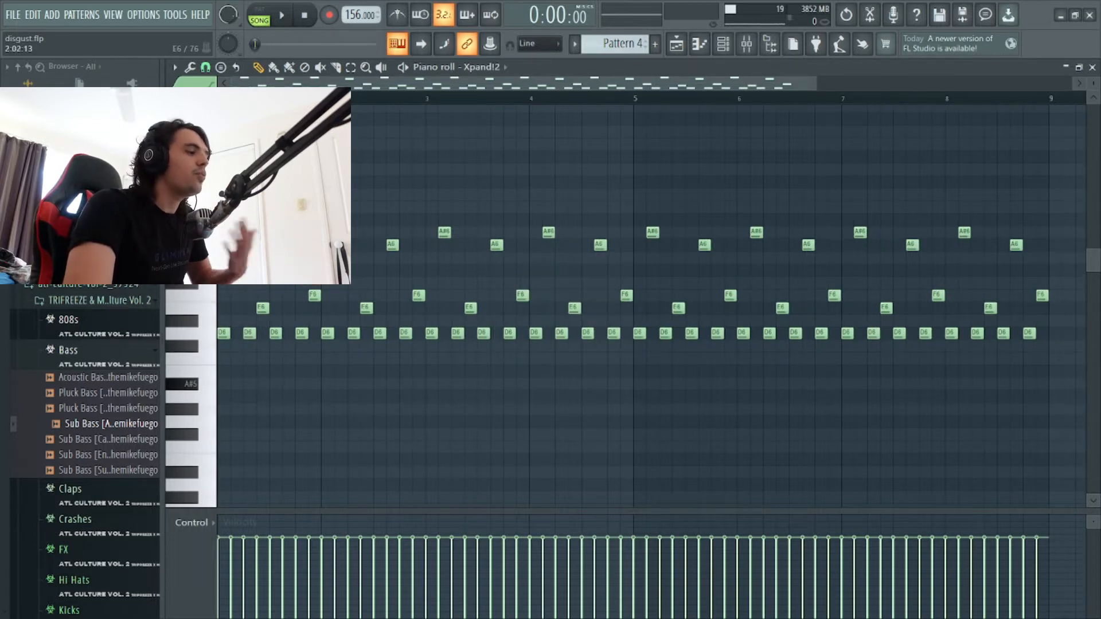
{"action": "key", "text": "alt+y"}
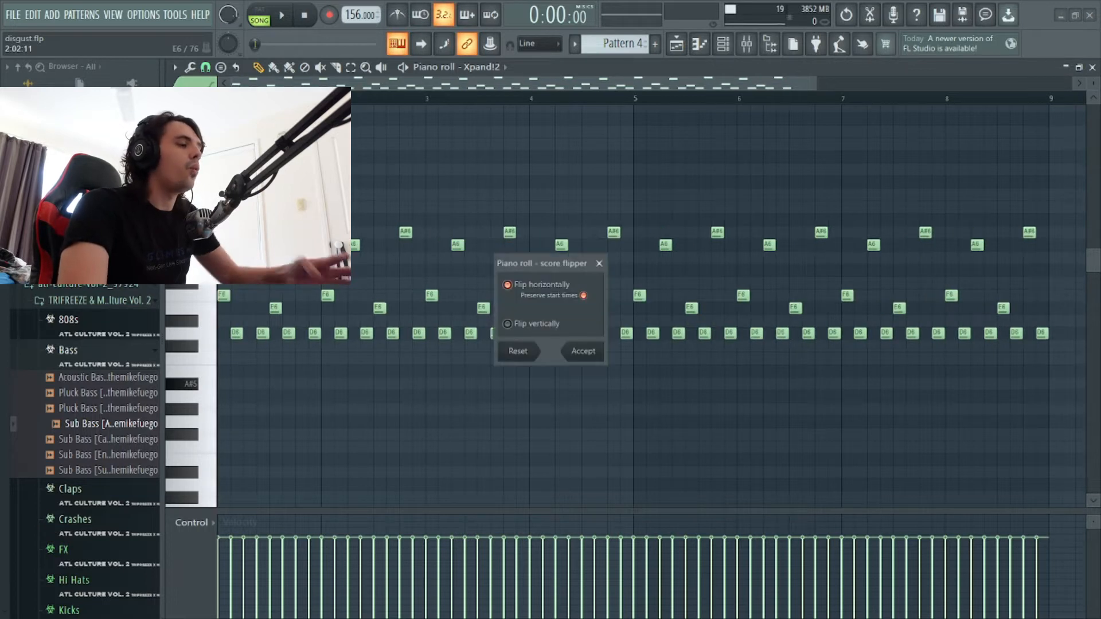
{"action": "left_click", "coordinate": [583, 351]}
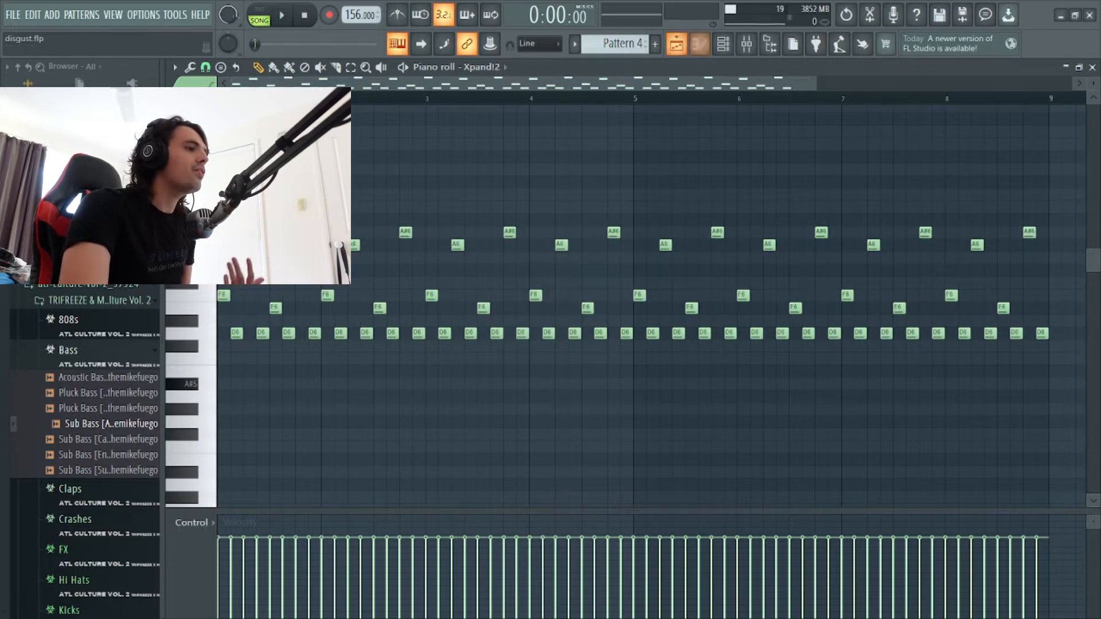
Examine the sampler settings of the Pattern 2 audio clip in the playlist, including its pitch shift, stretching and reverse options
{"action": "left_click", "coordinate": [676, 43]}
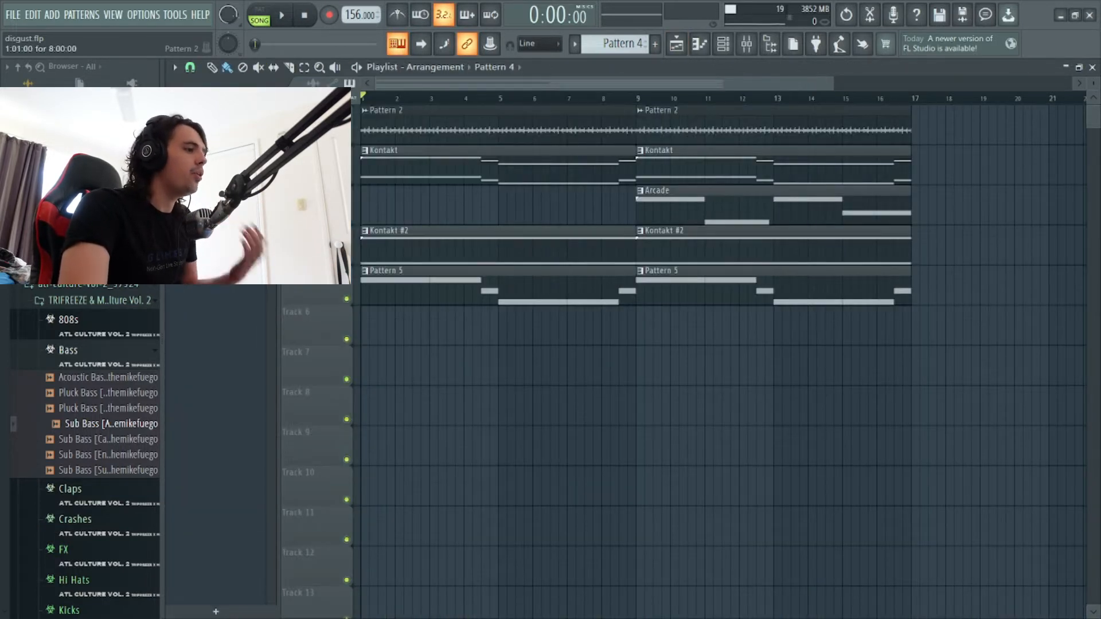
{"action": "double_click", "coordinate": [400, 130]}
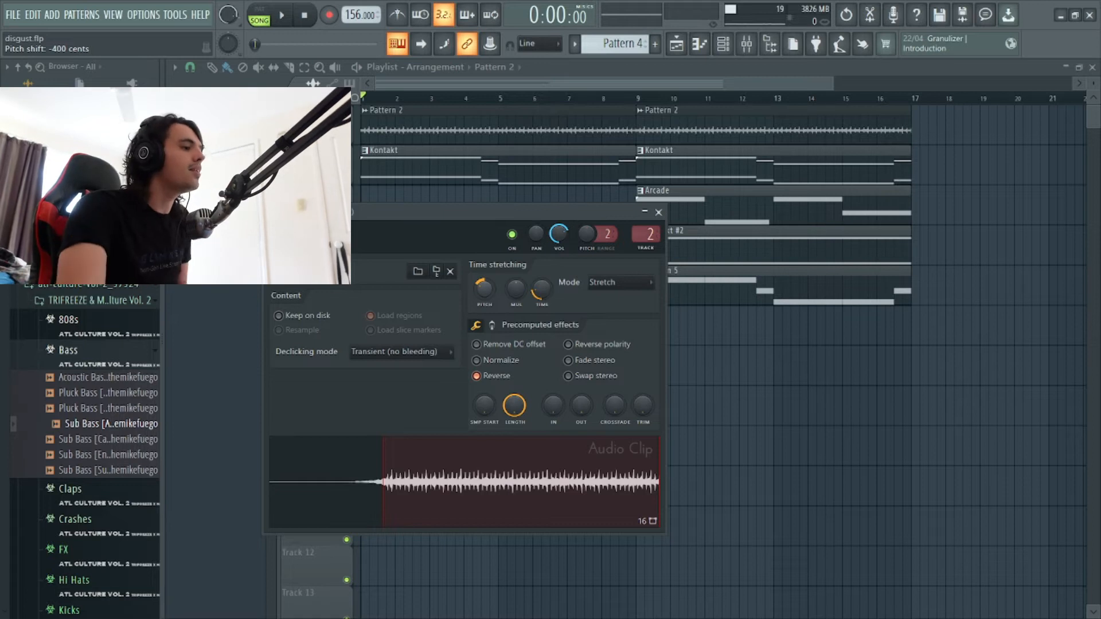
{"action": "key", "text": "Escape"}
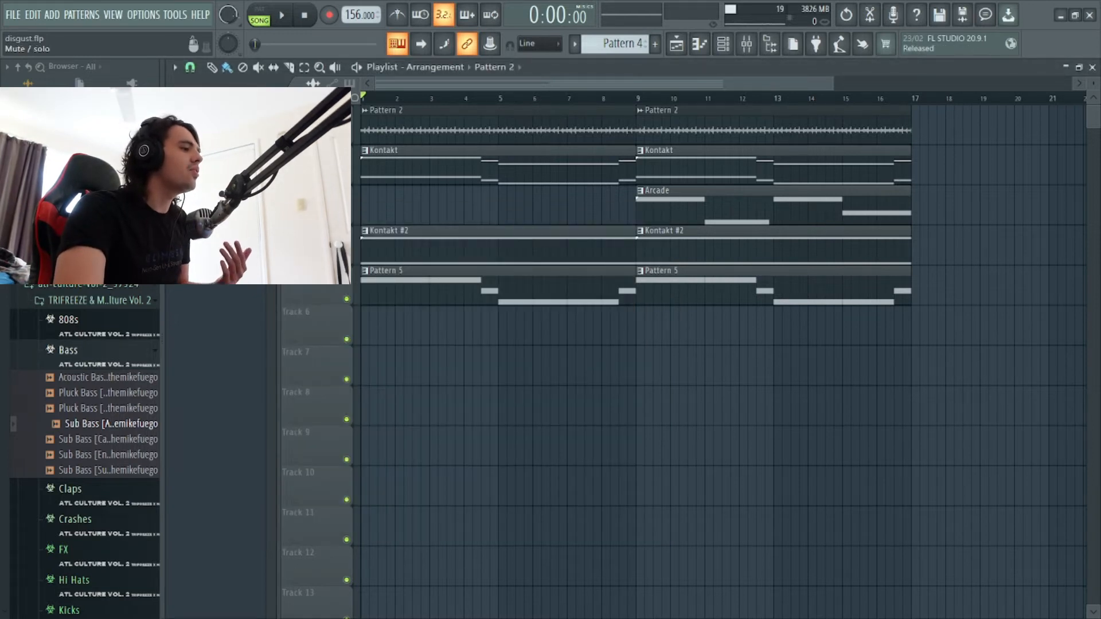
Solo Track 1 in the playlist and listen to the Pattern 2 audio clip
{"action": "right_click", "coordinate": [347, 138]}
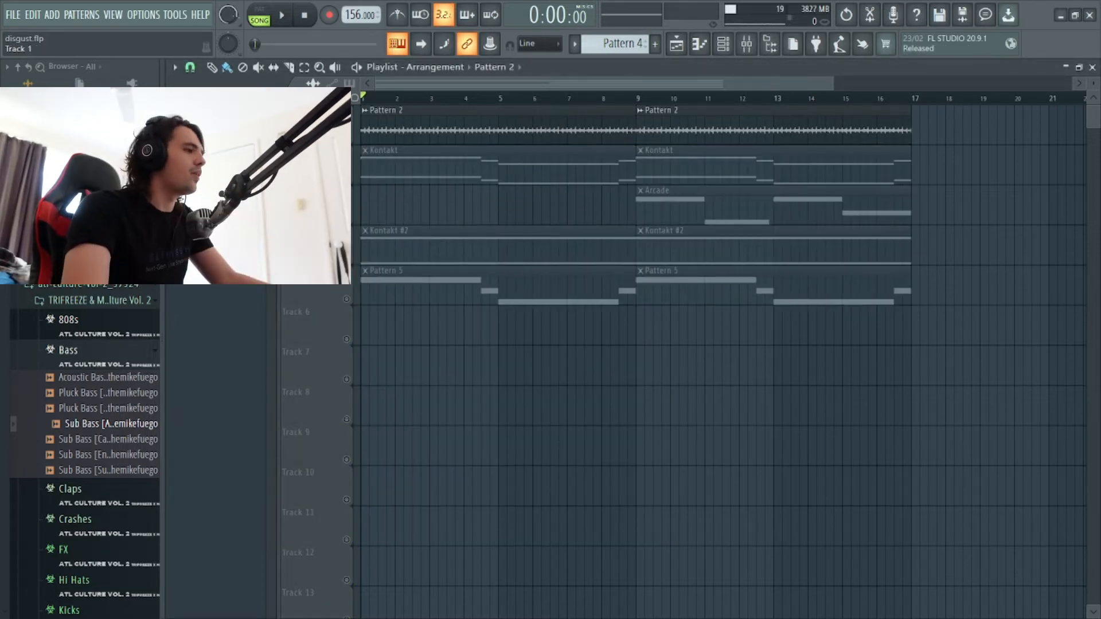
{"action": "key", "text": "space"}
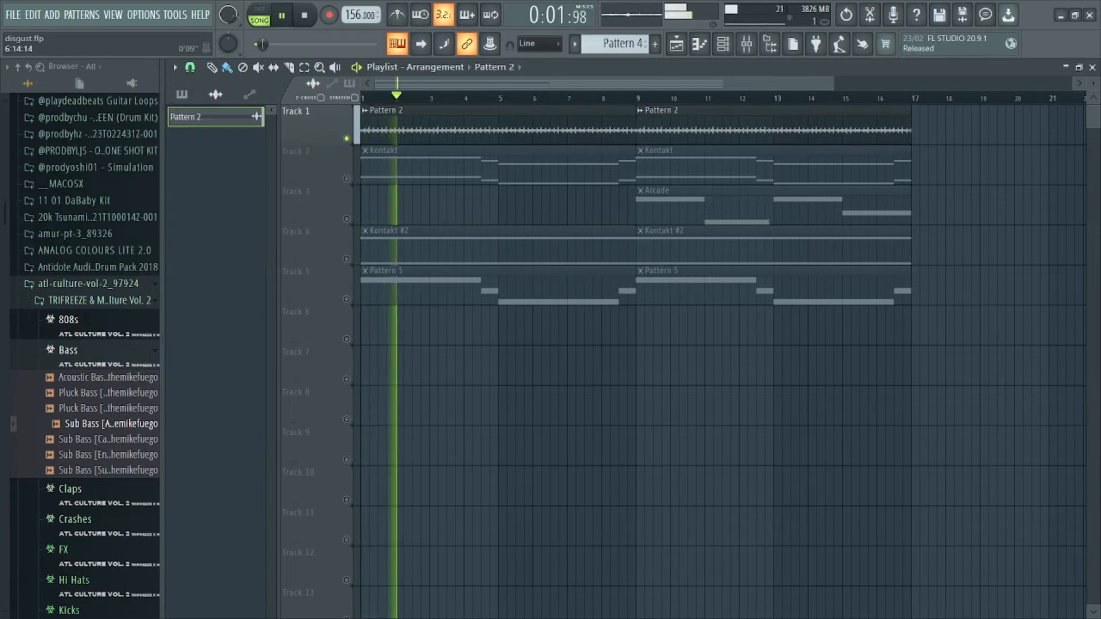
{"action": "scroll", "coordinate": [562, 344], "scroll_direction": "up", "scroll_amount": 4}
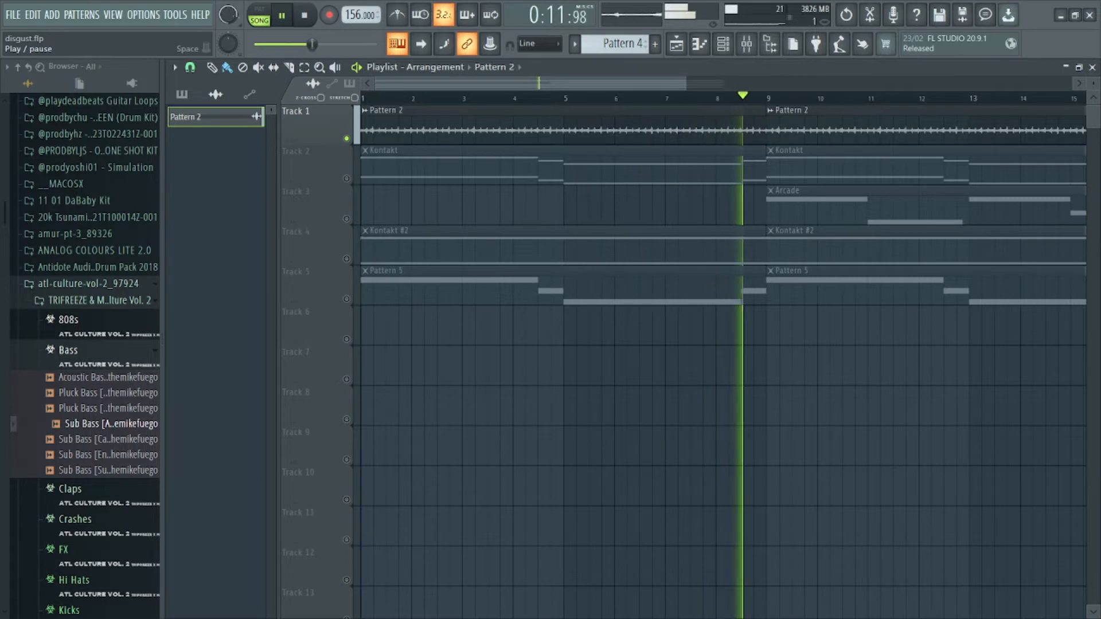
{"action": "key", "text": "space"}
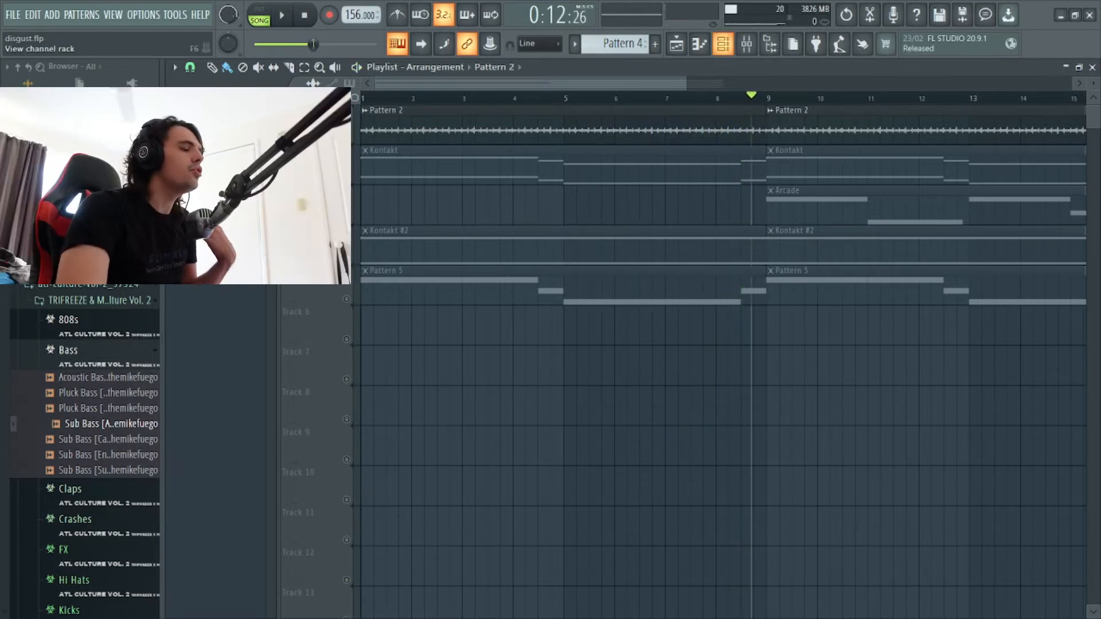
Inspect the Pattern 2 mixer track's effects in order: ValhallaVintageVerb, Fruity parametric EQ 2, HalfTime, PanMan_2 and RVox Stereo
{"action": "key", "text": "F9"}
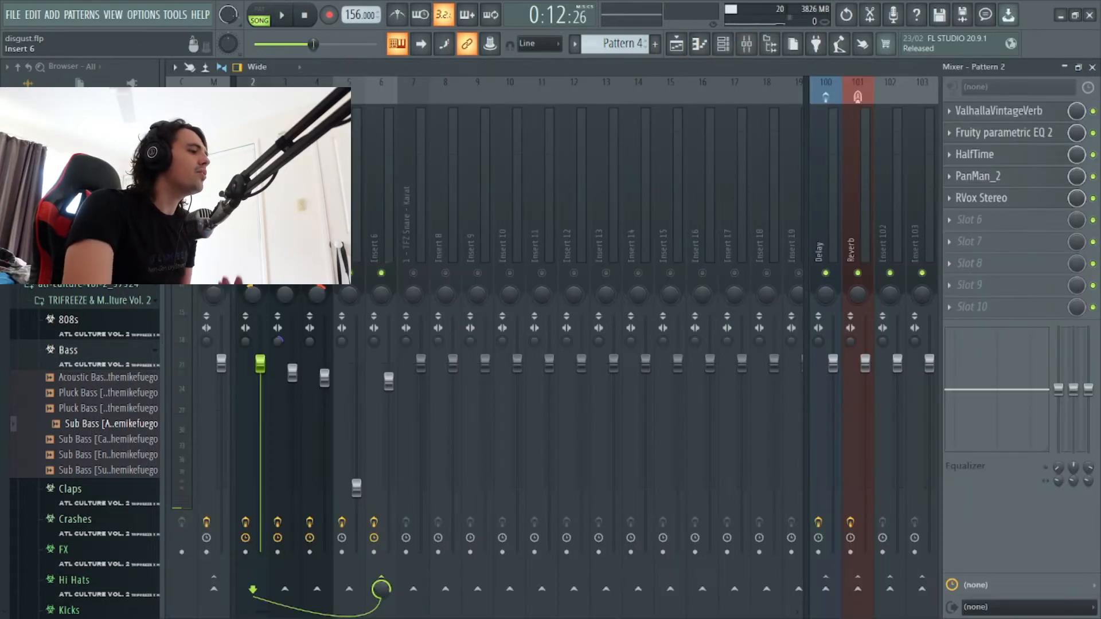
{"action": "left_click", "coordinate": [999, 111]}
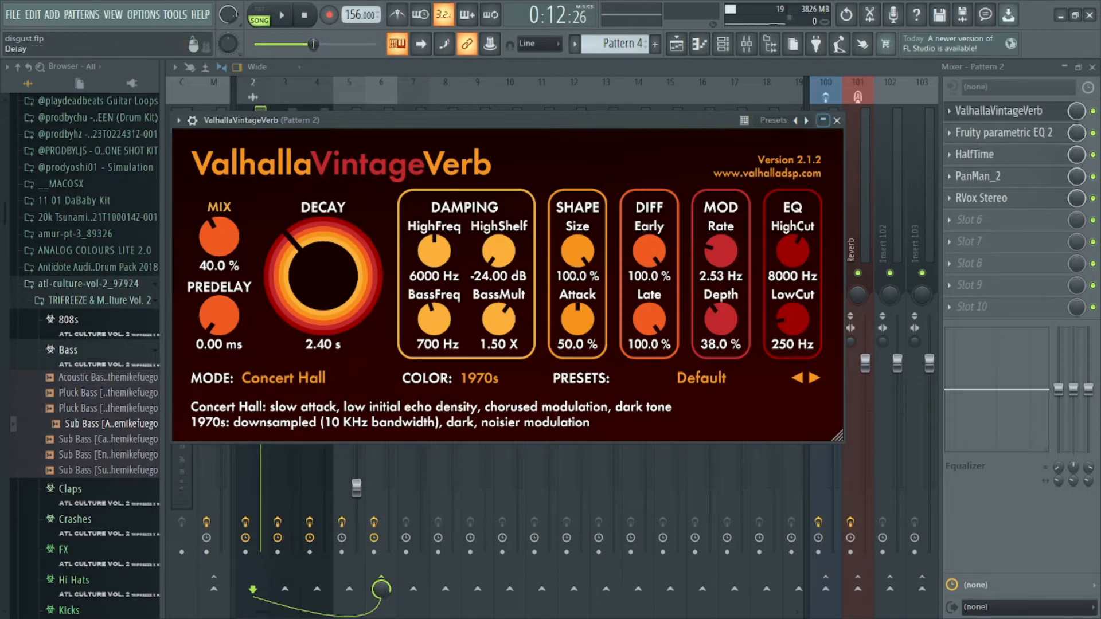
{"action": "left_click", "coordinate": [1003, 133]}
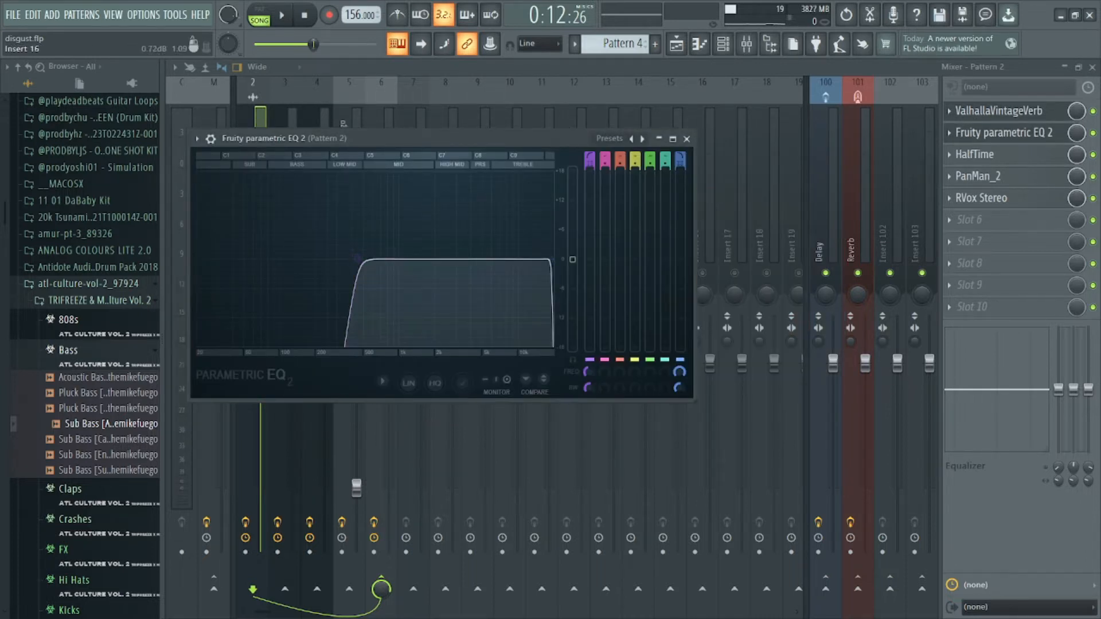
{"action": "left_click", "coordinate": [975, 154]}
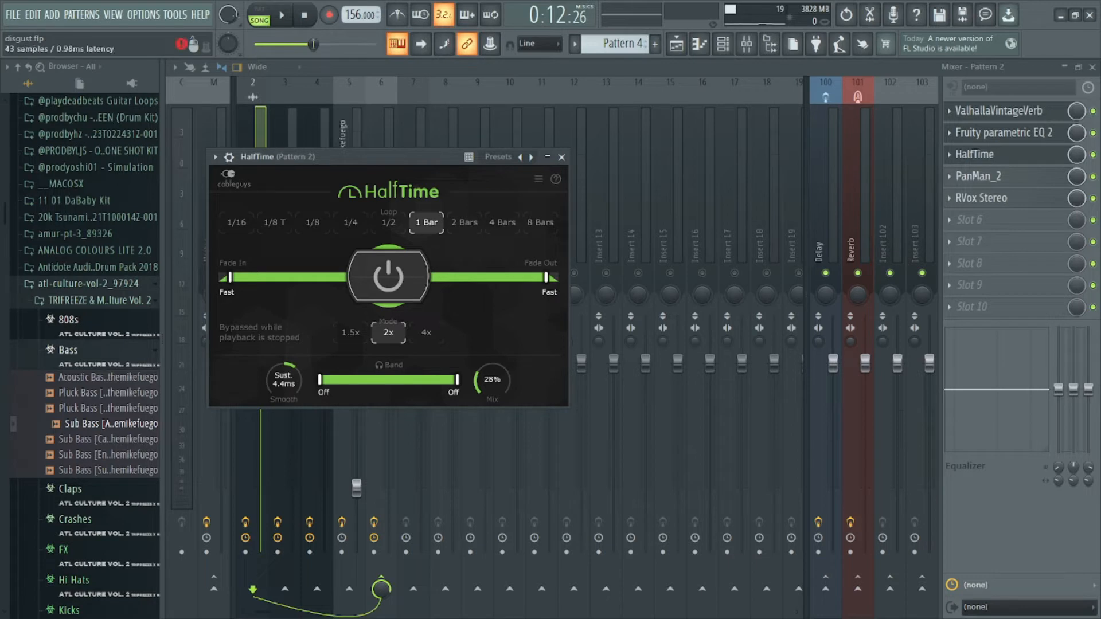
{"action": "left_click", "coordinate": [978, 177]}
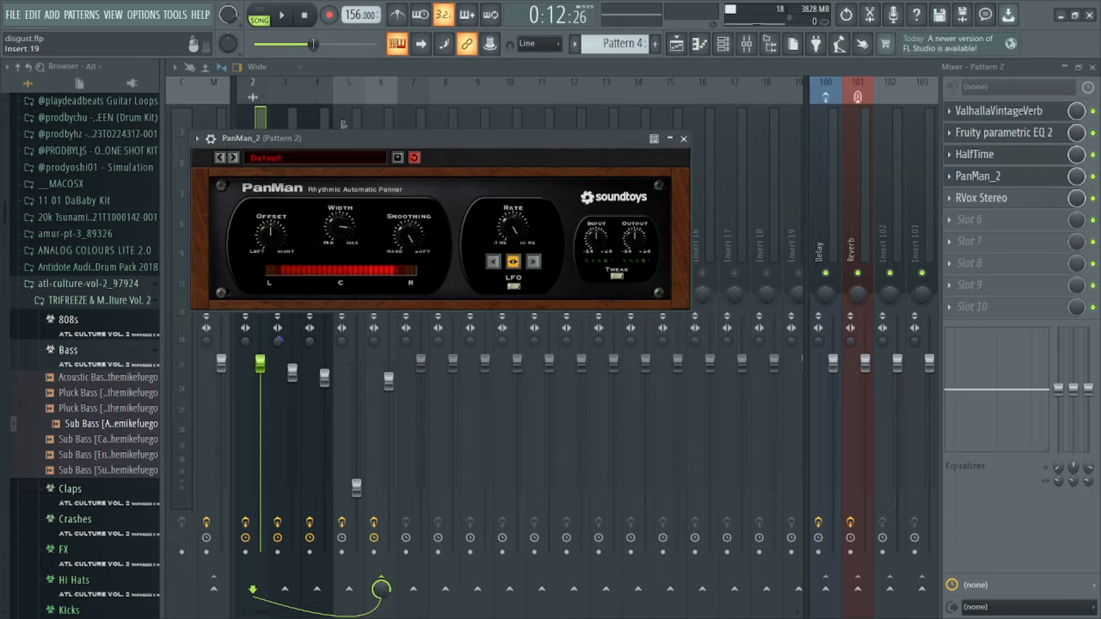
{"action": "left_click", "coordinate": [982, 198]}
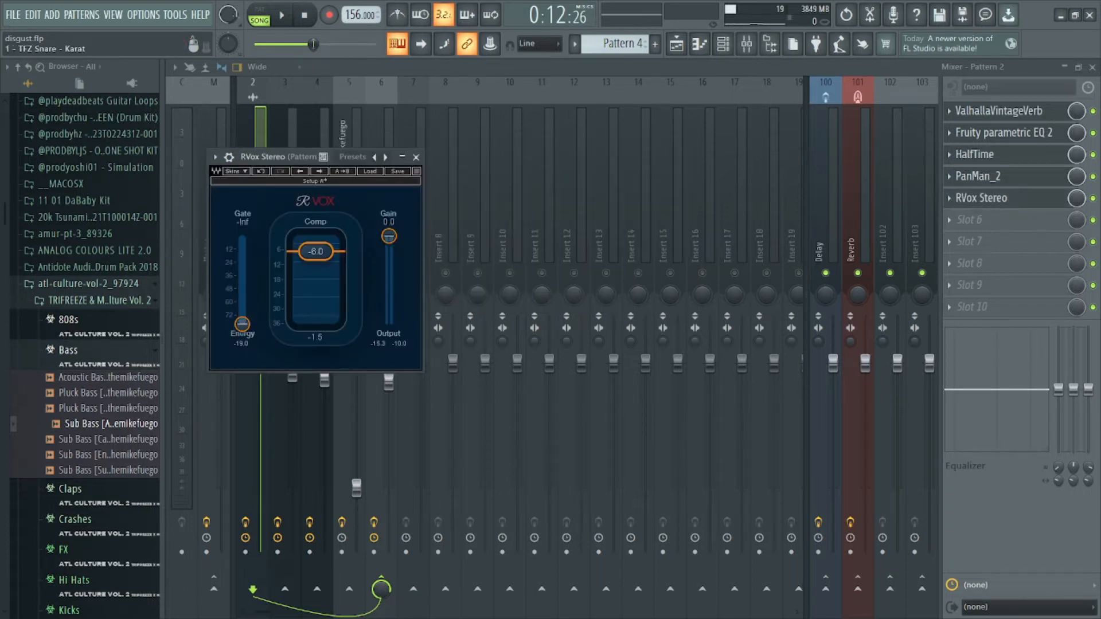
{"action": "left_click", "coordinate": [416, 157]}
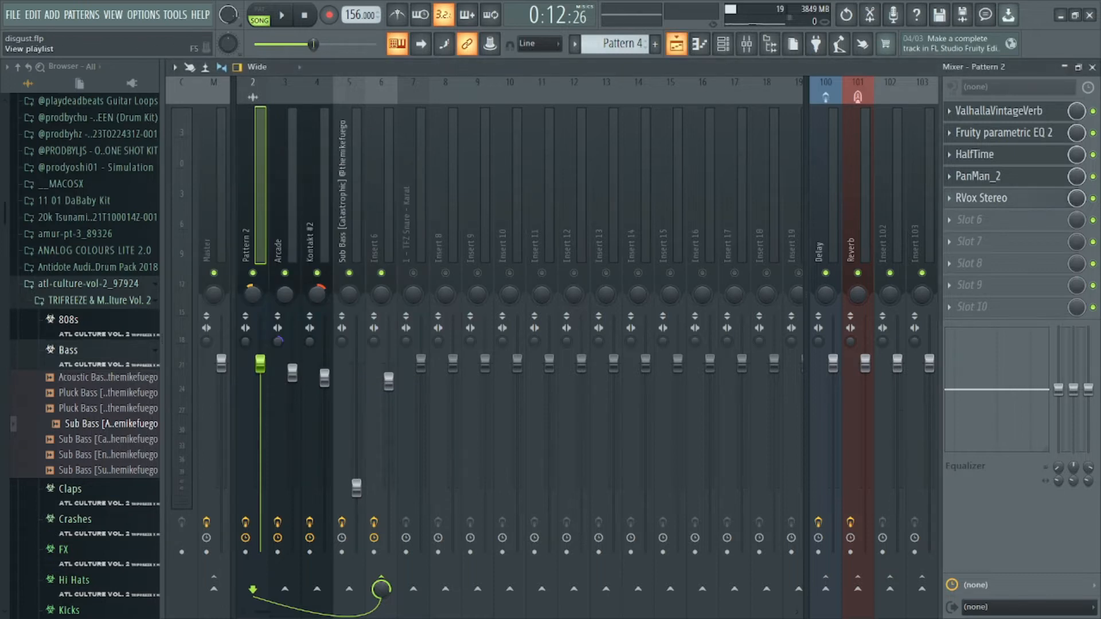
Unmute the Kontakt track and mute the Pattern 2 audio track in the playlist
{"action": "left_click", "coordinate": [677, 44]}
{"action": "left_click", "coordinate": [346, 179]}
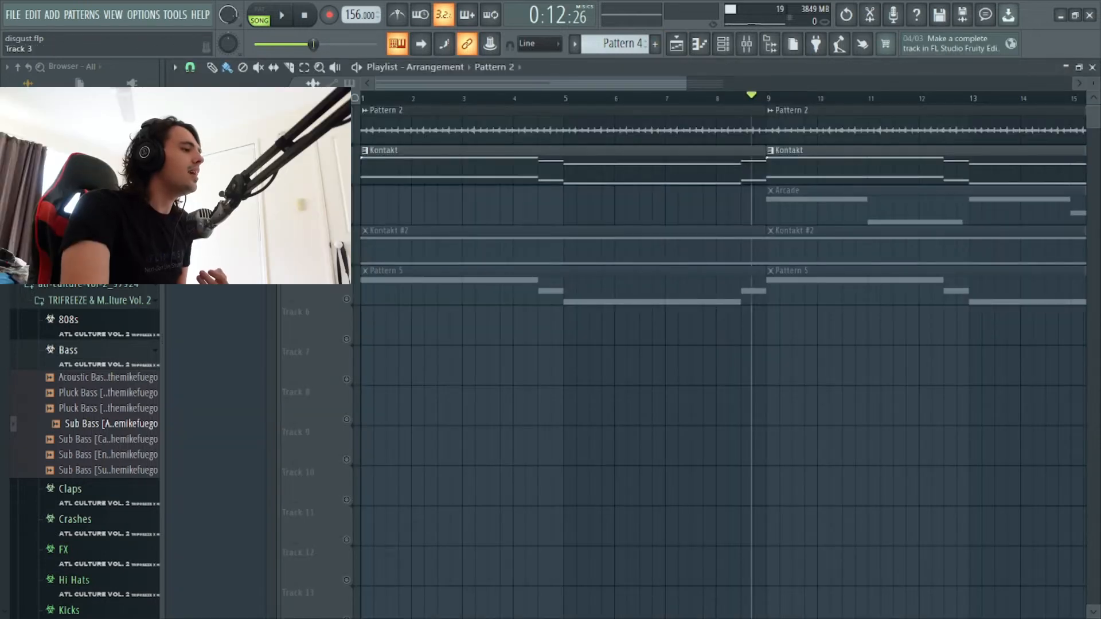
{"action": "left_click", "coordinate": [346, 139]}
{"action": "key", "text": "space"}
Inspect the NOIRE Pure piano loaded in the Kontakt channel and close the instrument window
{"action": "key", "text": "F6"}
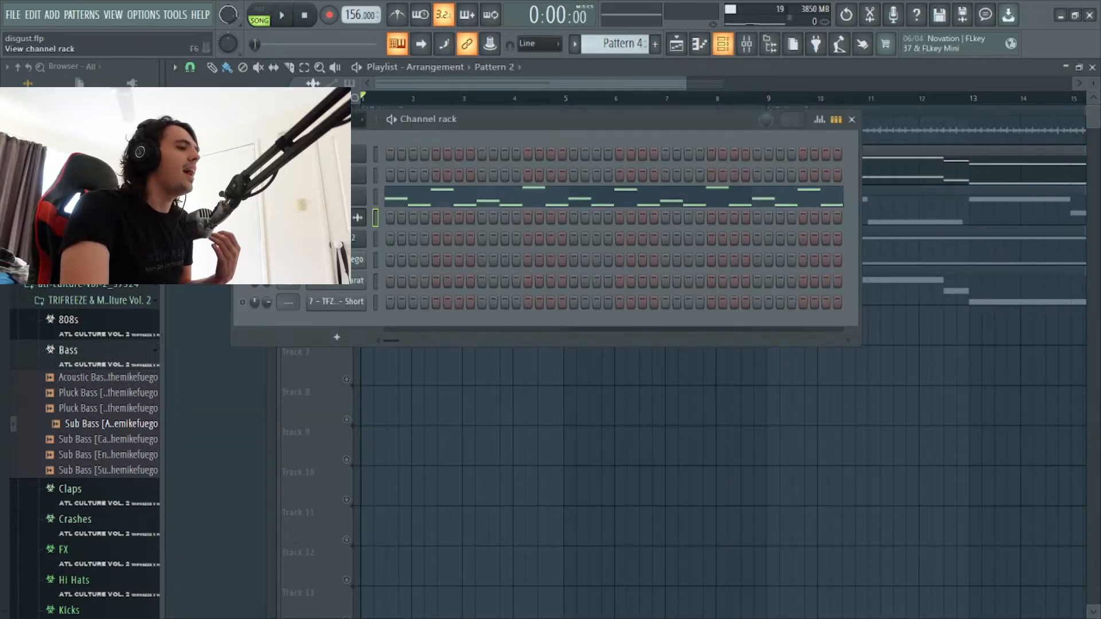
{"action": "scroll", "coordinate": [622, 43], "scroll_direction": "down", "scroll_amount": 3}
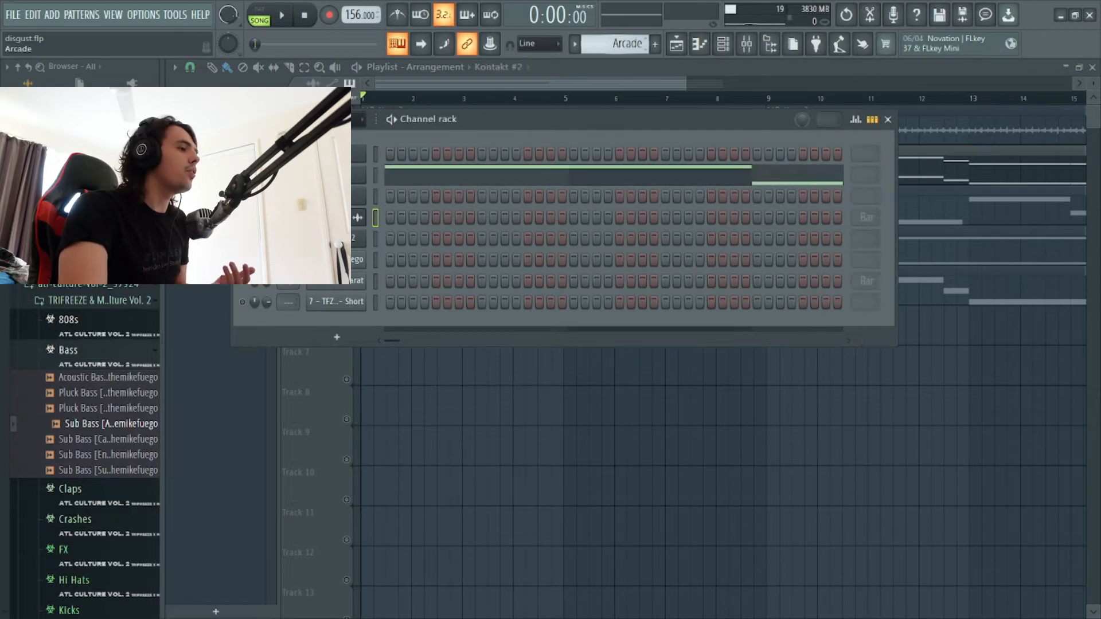
{"action": "left_click", "coordinate": [336, 153]}
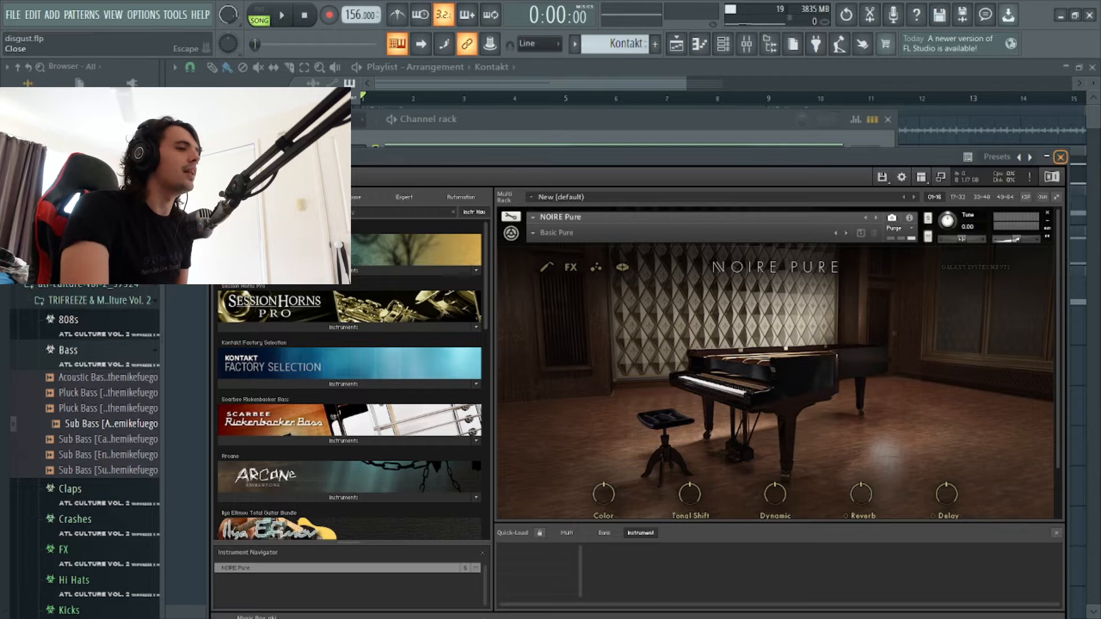
{"action": "left_click", "coordinate": [1060, 157]}
Examine the Kontakt bass notes in the piano roll, selecting the first and then the second G#2/G#3 octave pair
{"action": "left_click", "coordinate": [589, 155]}
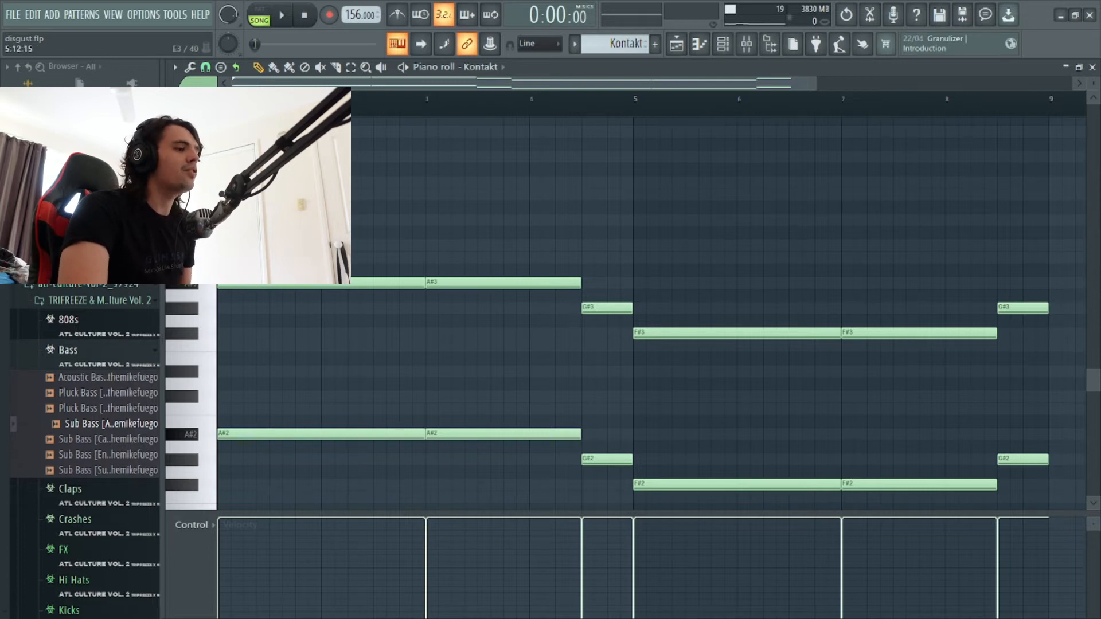
{"action": "scroll", "coordinate": [664, 296], "scroll_direction": "down", "scroll_amount": 3}
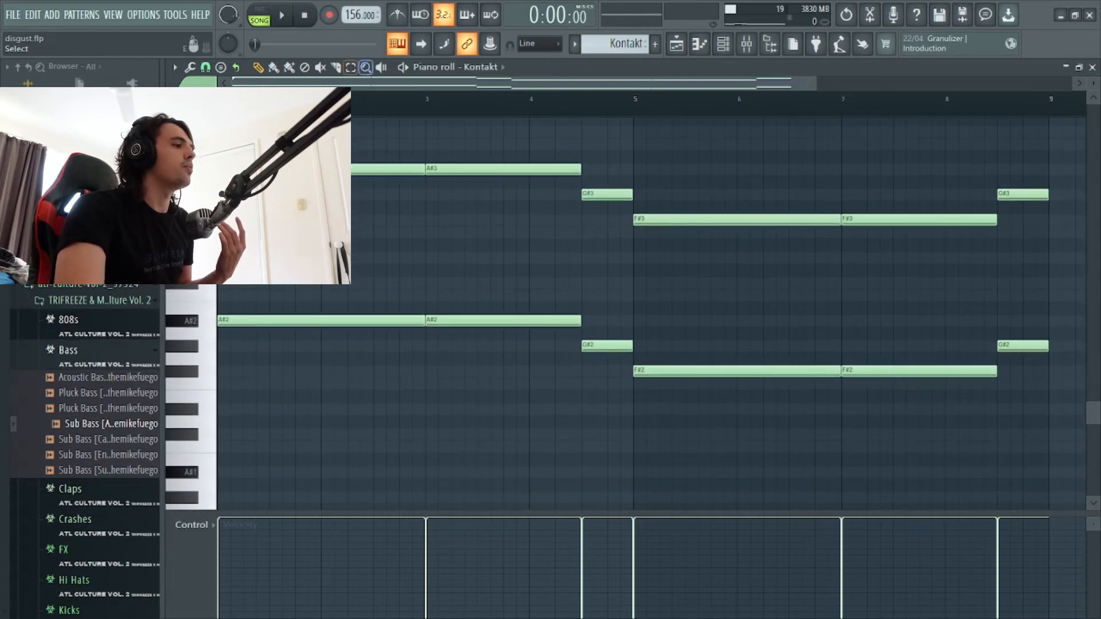
{"action": "left_click_drag", "start_coordinate": [593, 177], "coordinate": [604, 389]}
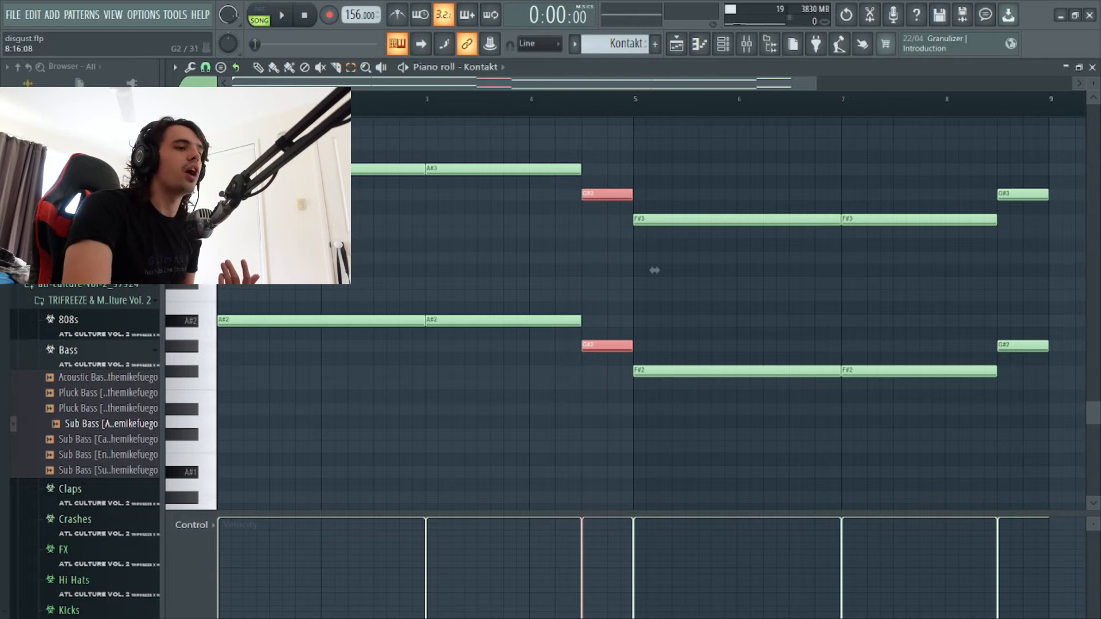
{"action": "left_click_drag", "start_coordinate": [1039, 365], "coordinate": [1023, 152]}
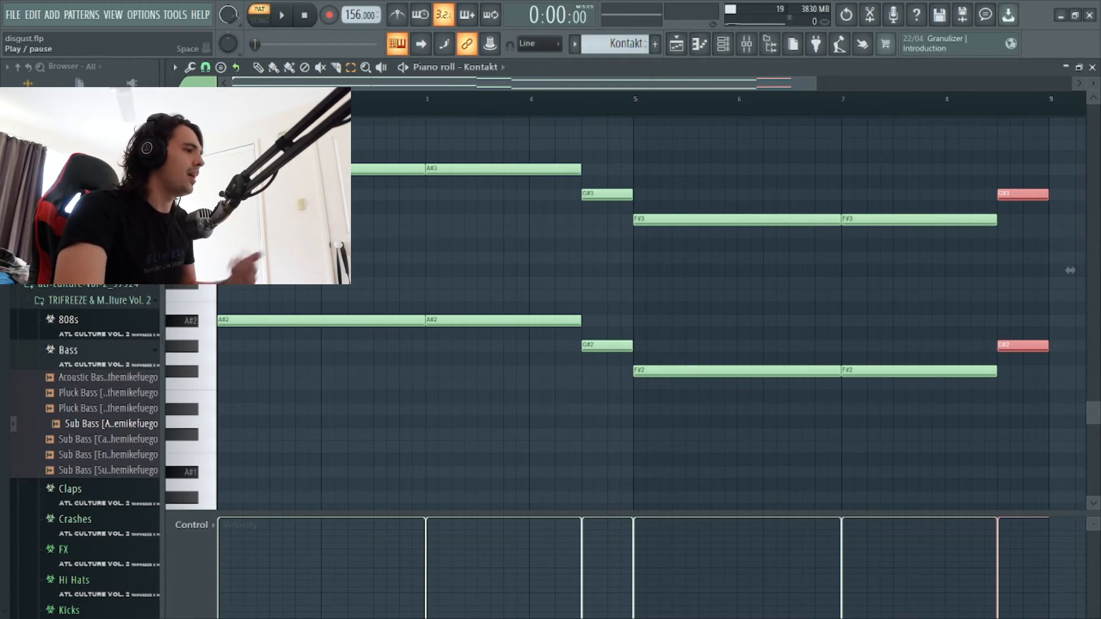
Play the Kontakt pattern from the start up to its final G# notes and stop playback
{"action": "left_click", "coordinate": [282, 15]}
{"action": "scroll", "coordinate": [688, 180], "scroll_direction": "up", "scroll_amount": 1}
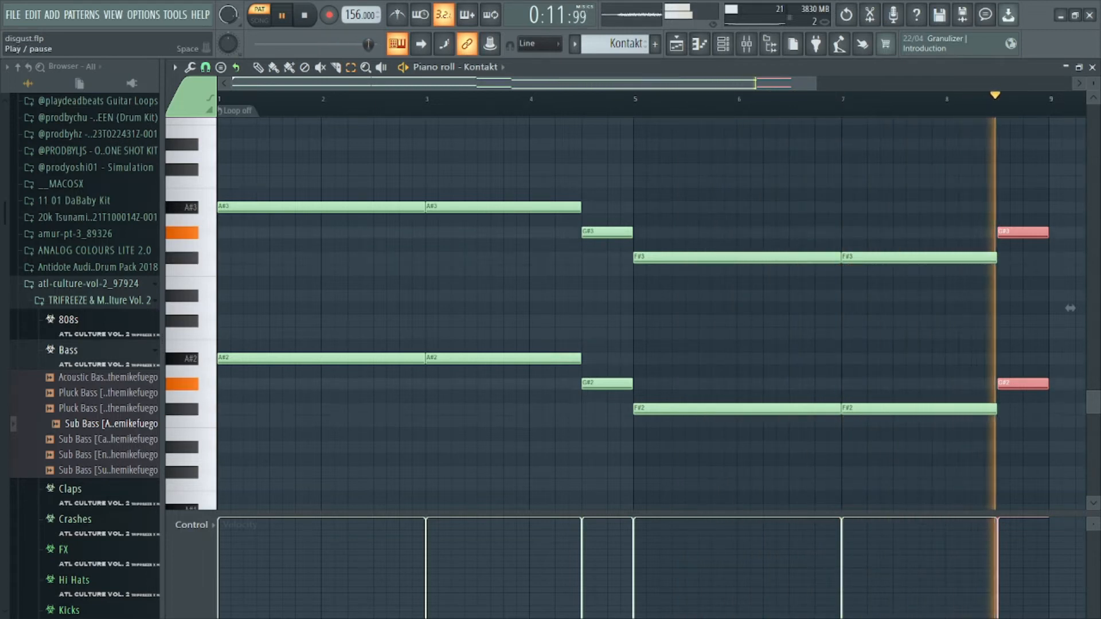
{"action": "key", "text": "space"}
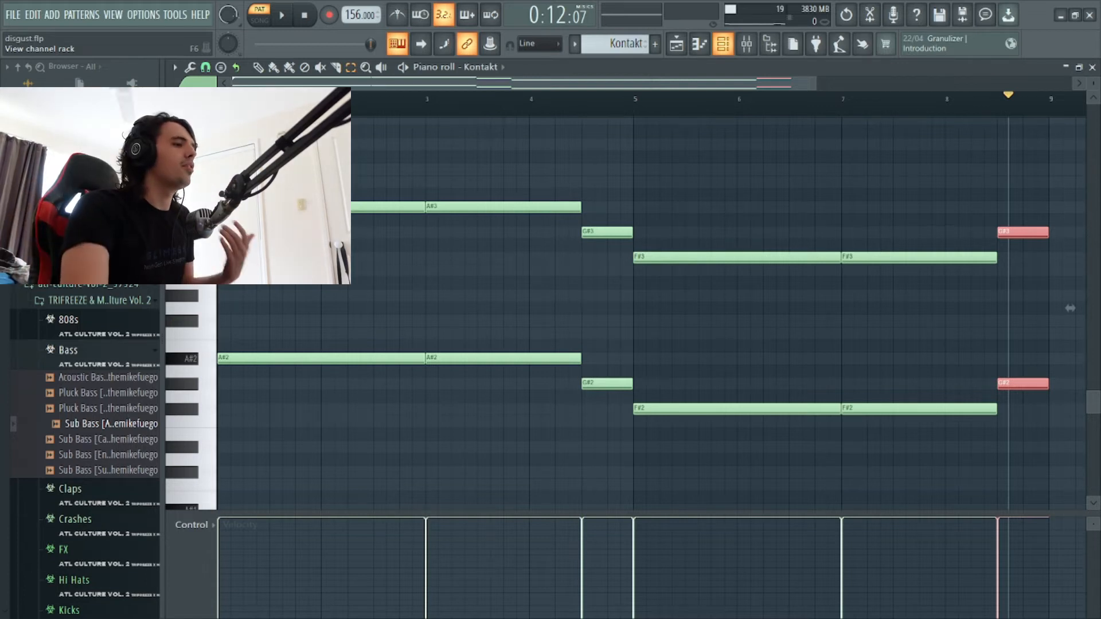
Inspect the Fruity parametric EQ 2 curve on the Kontakt mixer track
{"action": "left_click", "coordinate": [723, 43]}
{"action": "left_click", "coordinate": [746, 43]}
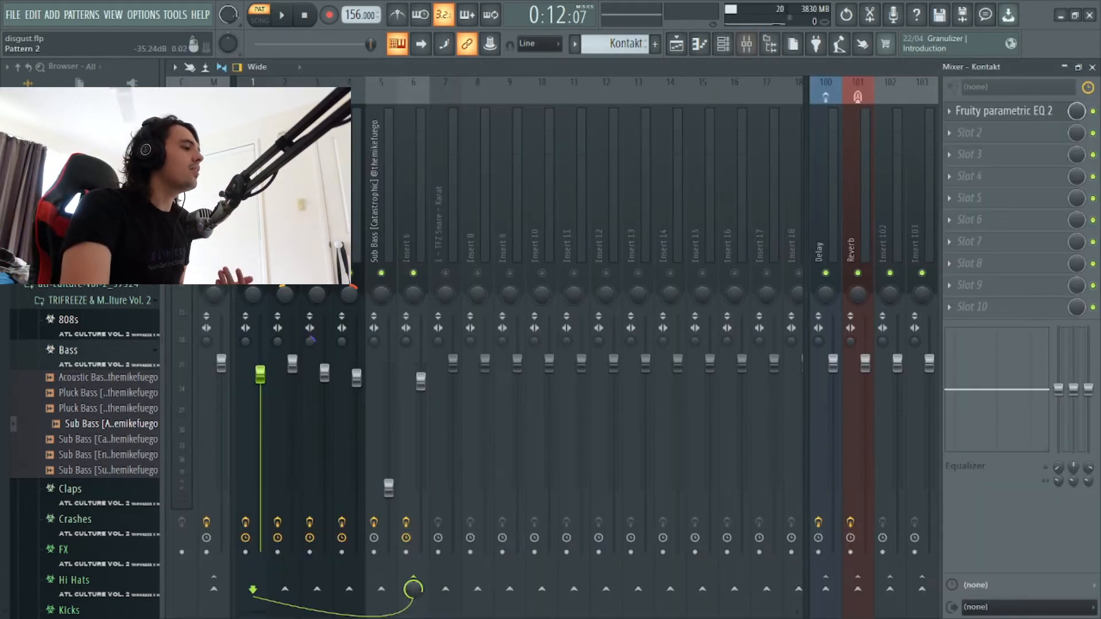
{"action": "left_click", "coordinate": [1003, 111]}
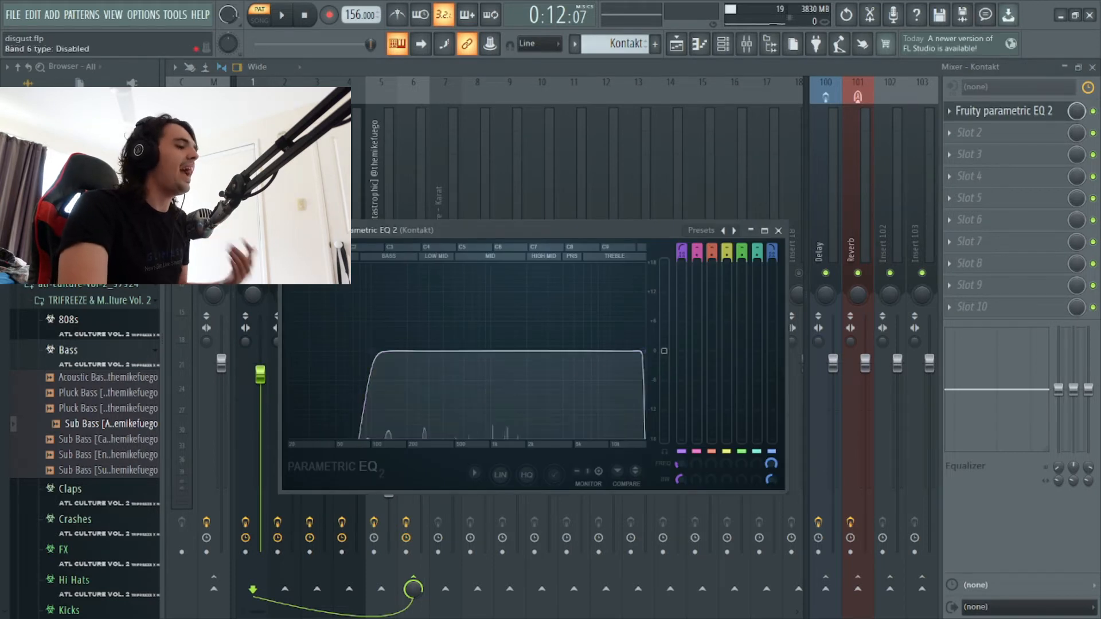
Solo the Arcade track in the playlist and inspect the Ancient Message preset loaded in the Arcade instrument
{"action": "left_click", "coordinate": [778, 230]}
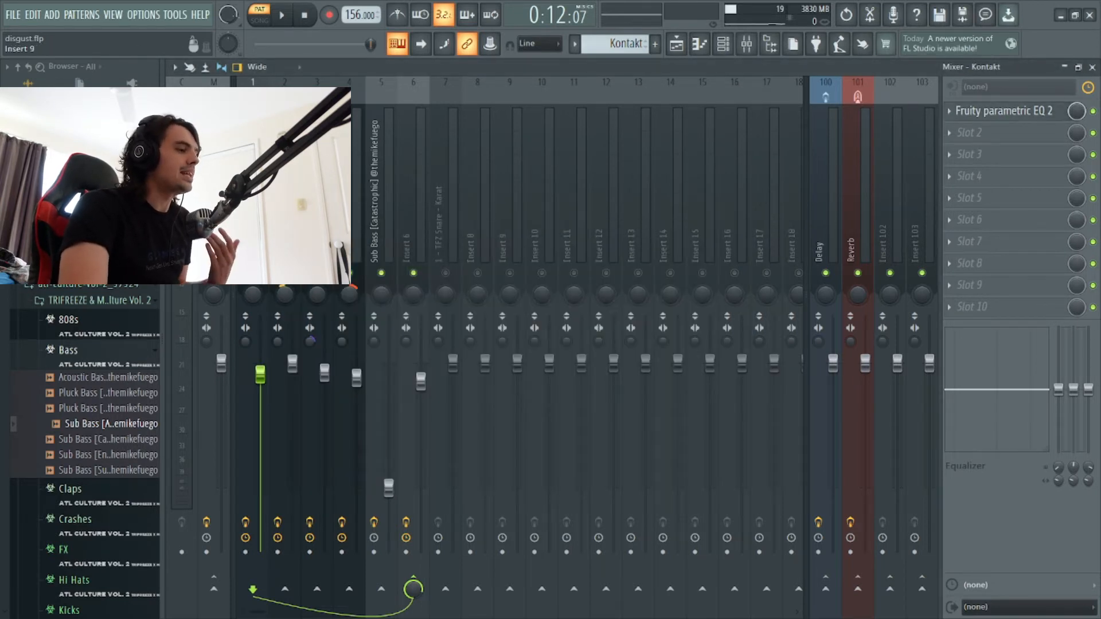
{"action": "left_click", "coordinate": [676, 45]}
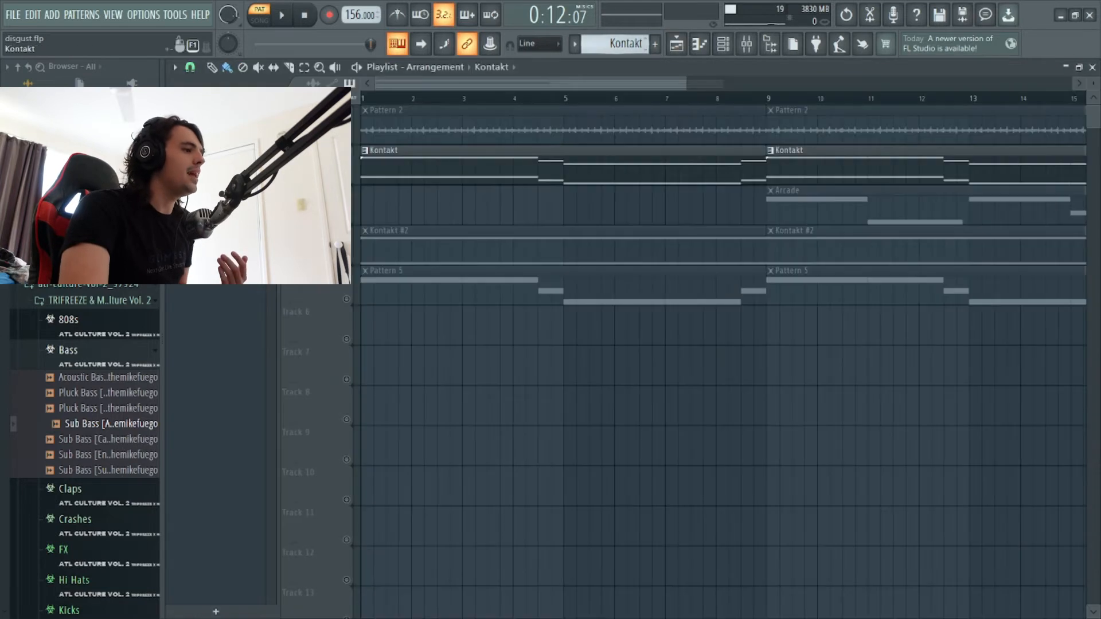
{"action": "right_click", "coordinate": [347, 218]}
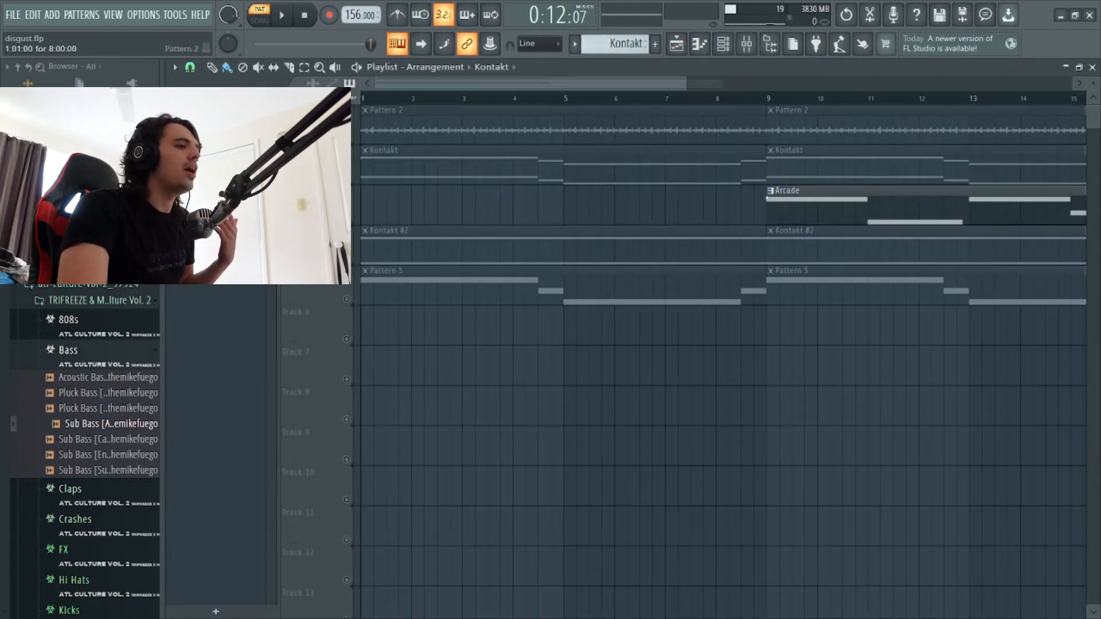
{"action": "left_click", "coordinate": [723, 44]}
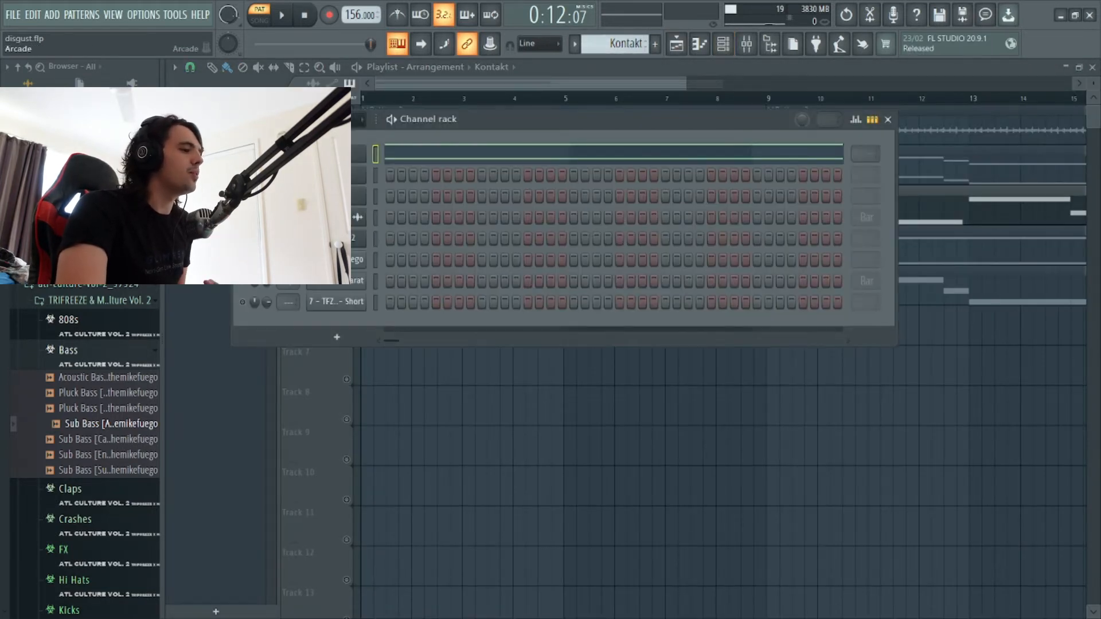
{"action": "left_click", "coordinate": [336, 196]}
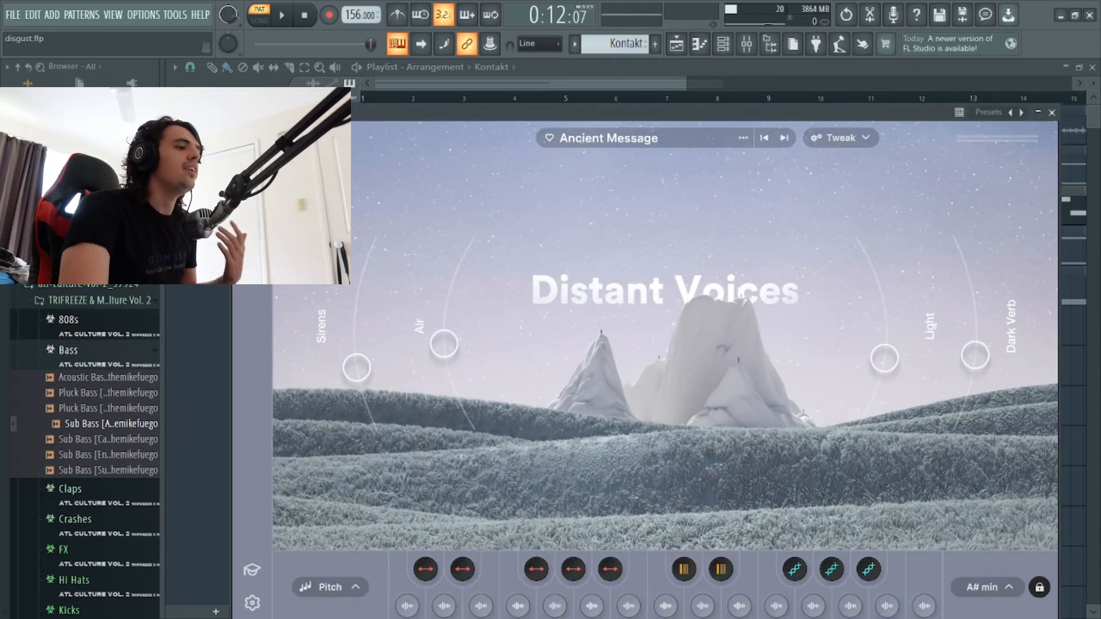
{"action": "left_click", "coordinate": [1052, 112]}
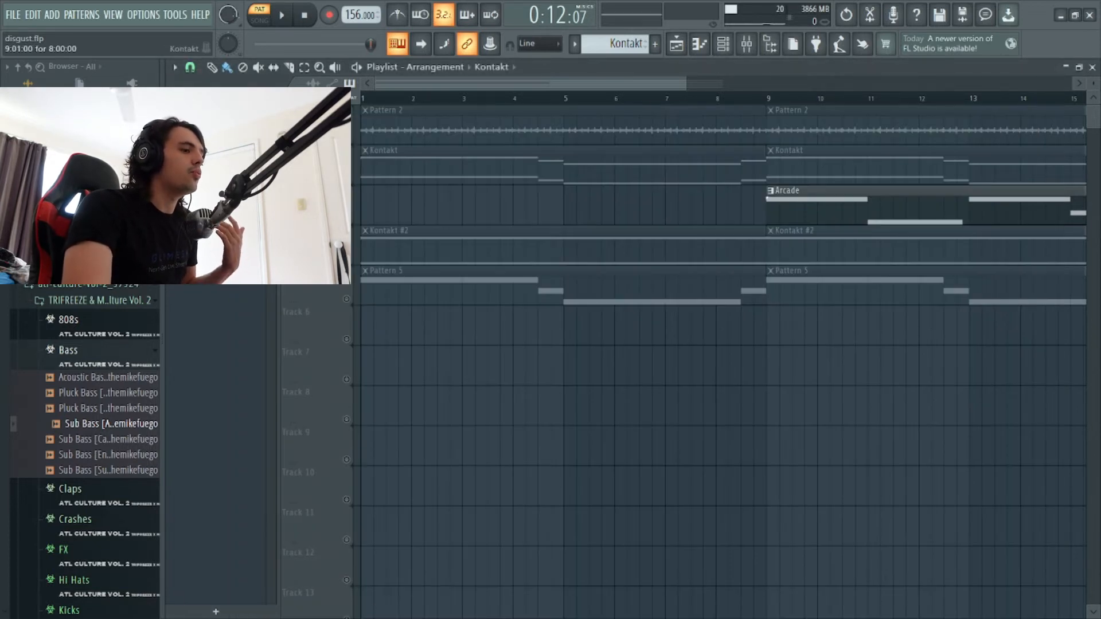
Examine the Arcade melody in the piano roll, selecting the C5 note and the final D5 note in turn
{"action": "double_click", "coordinate": [918, 208]}
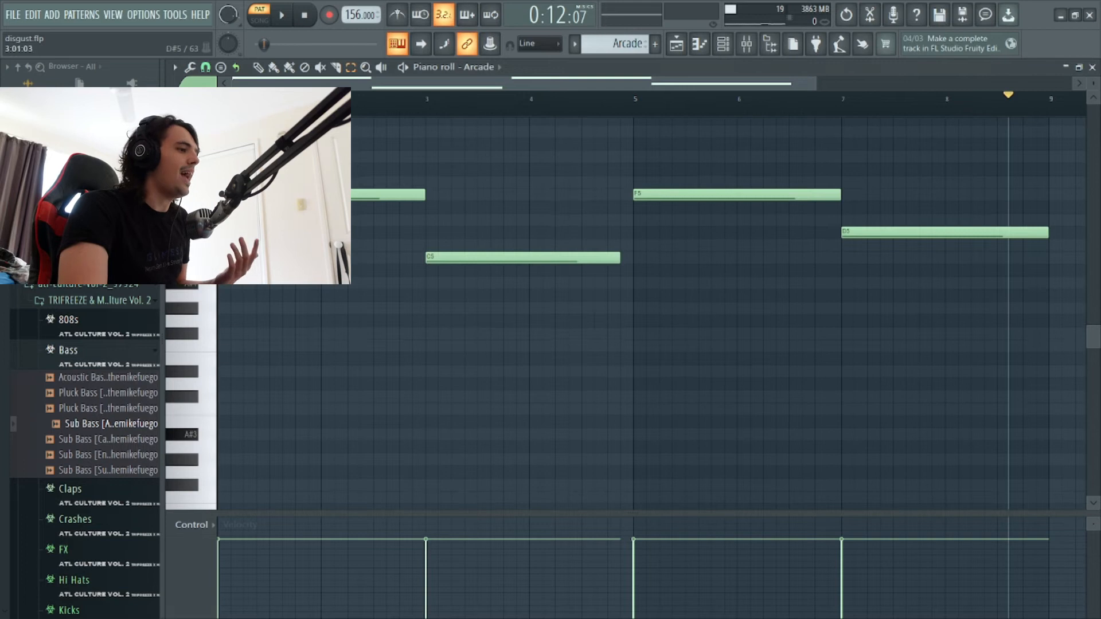
{"action": "left_click_drag", "start_coordinate": [472, 238], "coordinate": [541, 377]}
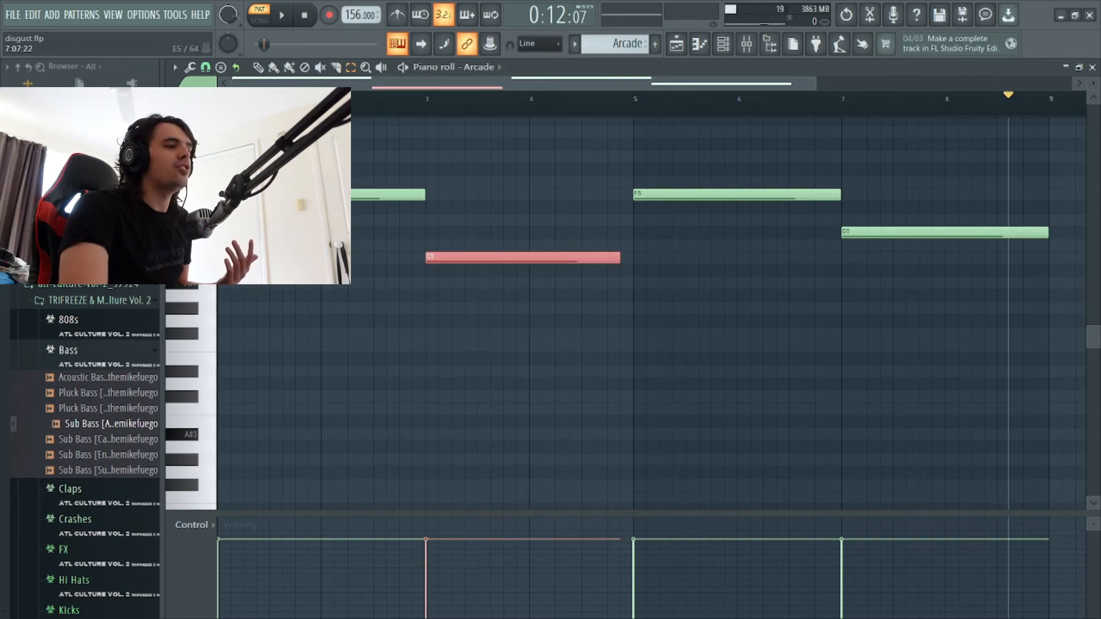
{"action": "left_click_drag", "start_coordinate": [886, 200], "coordinate": [971, 290]}
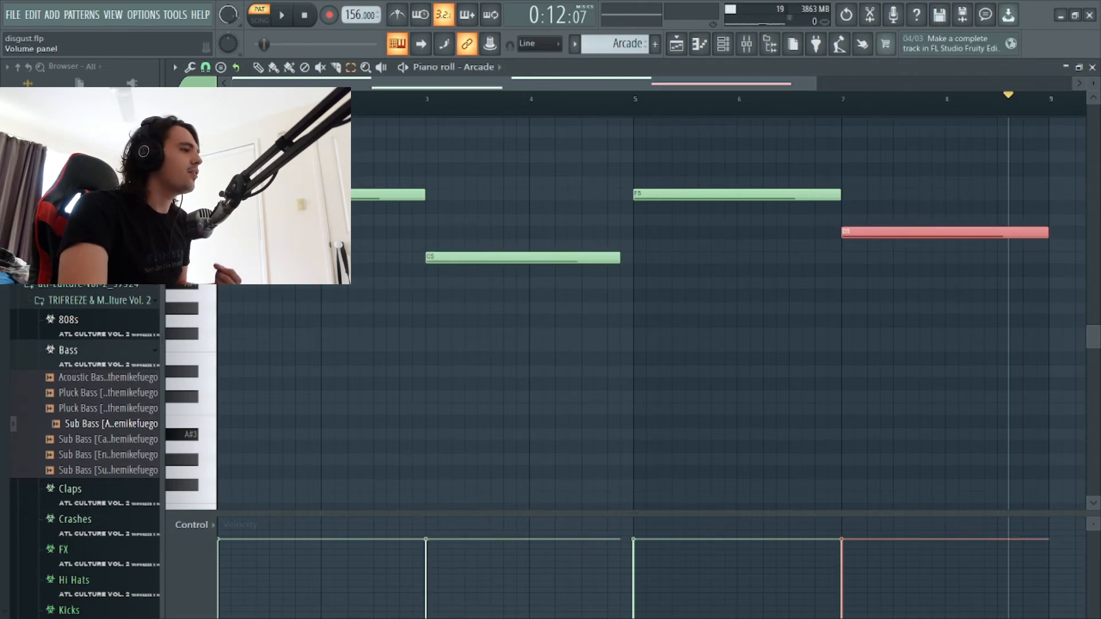
Play the Arcade pattern from the start into its final D5 note and stop playback
{"action": "key", "text": "space"}
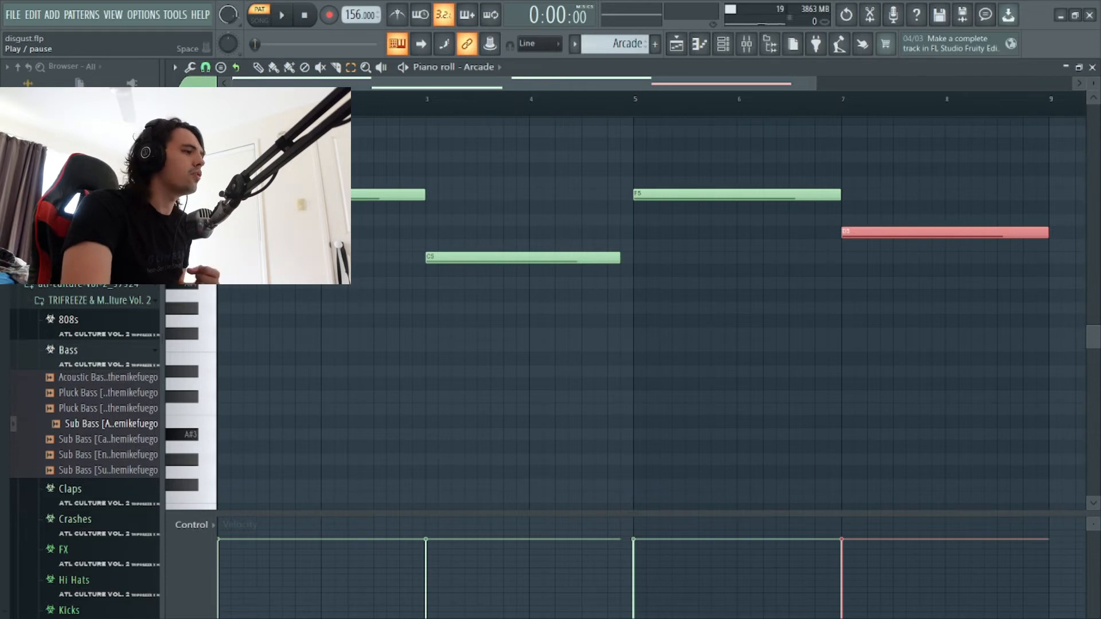
{"action": "key", "text": "space"}
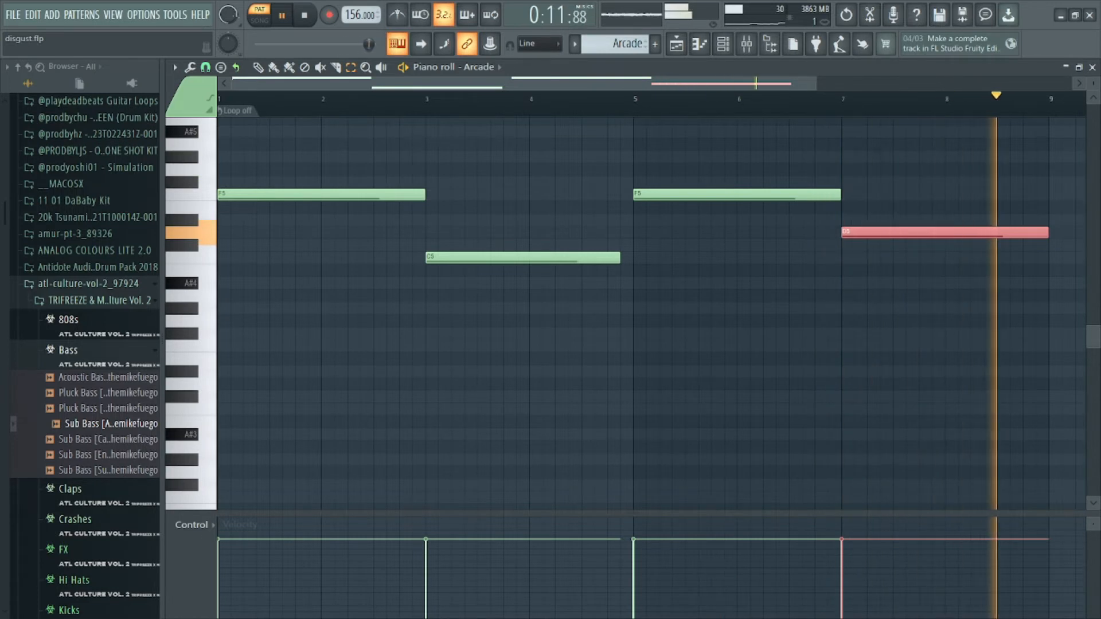
{"action": "key", "text": "space"}
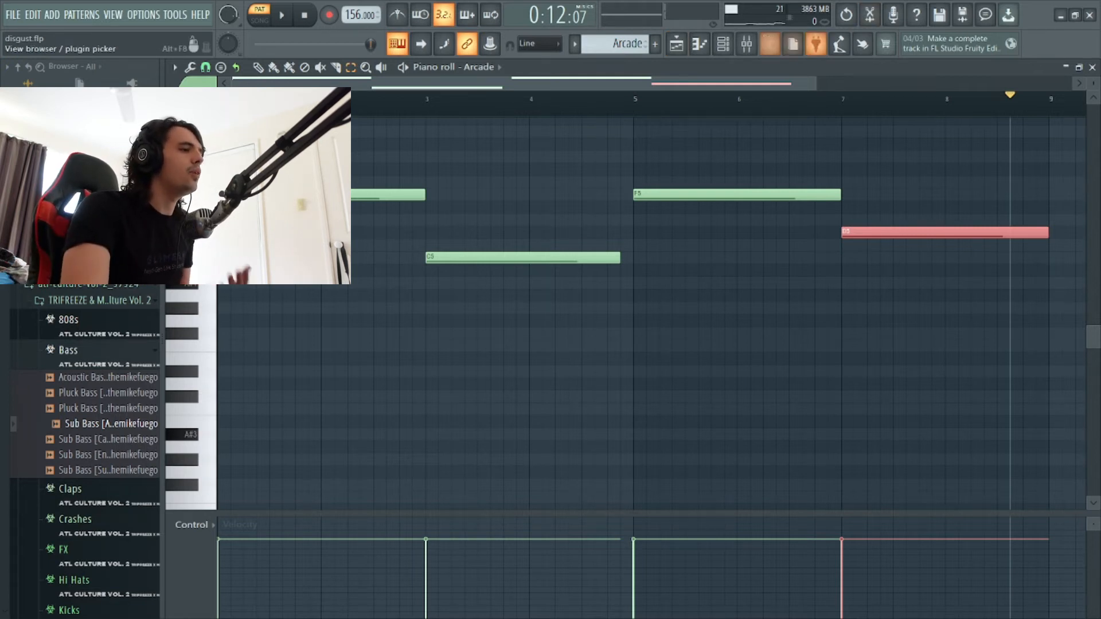
Review the SoundShifter Pitch and ValhallaVintageVerb settings on the Arcade mixer track
{"action": "key", "text": "F9"}
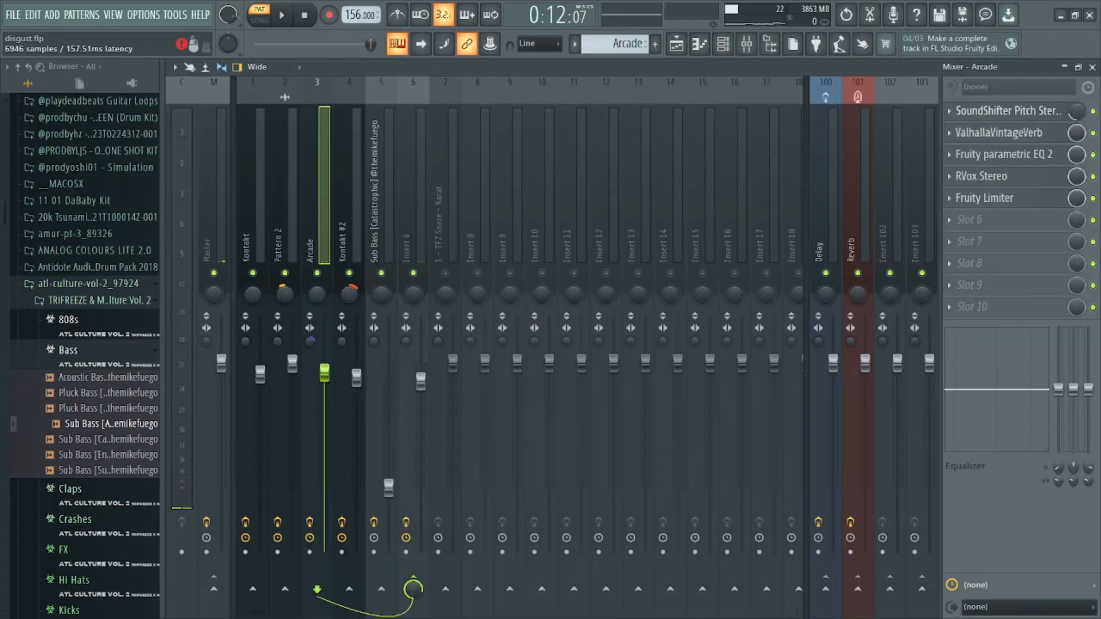
{"action": "left_click", "coordinate": [1007, 112]}
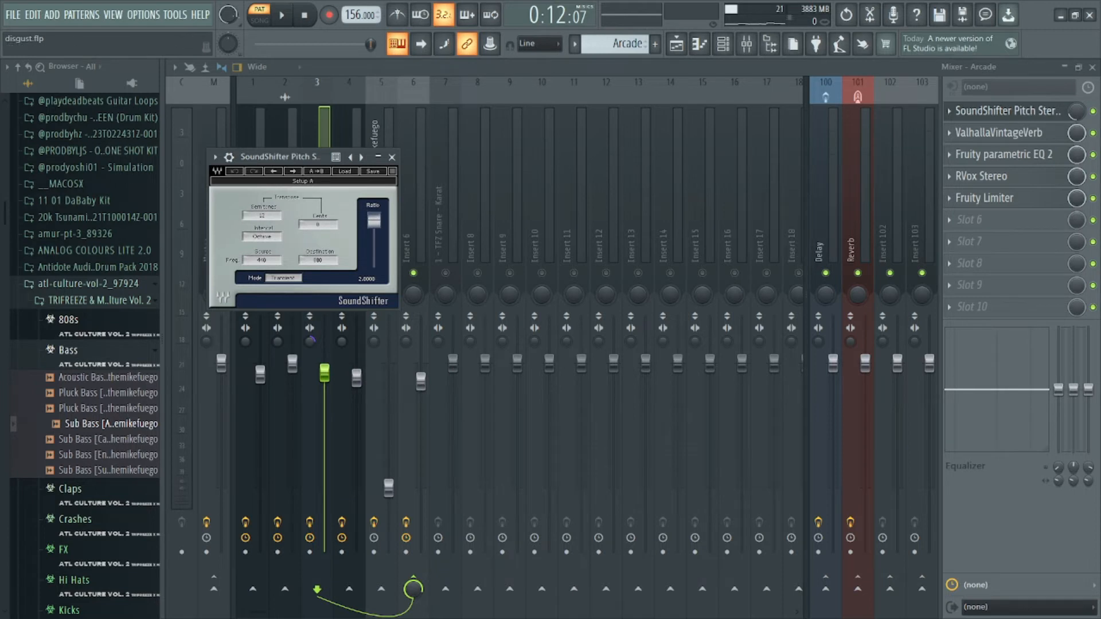
{"action": "left_click", "coordinate": [391, 157]}
{"action": "left_click", "coordinate": [999, 132]}
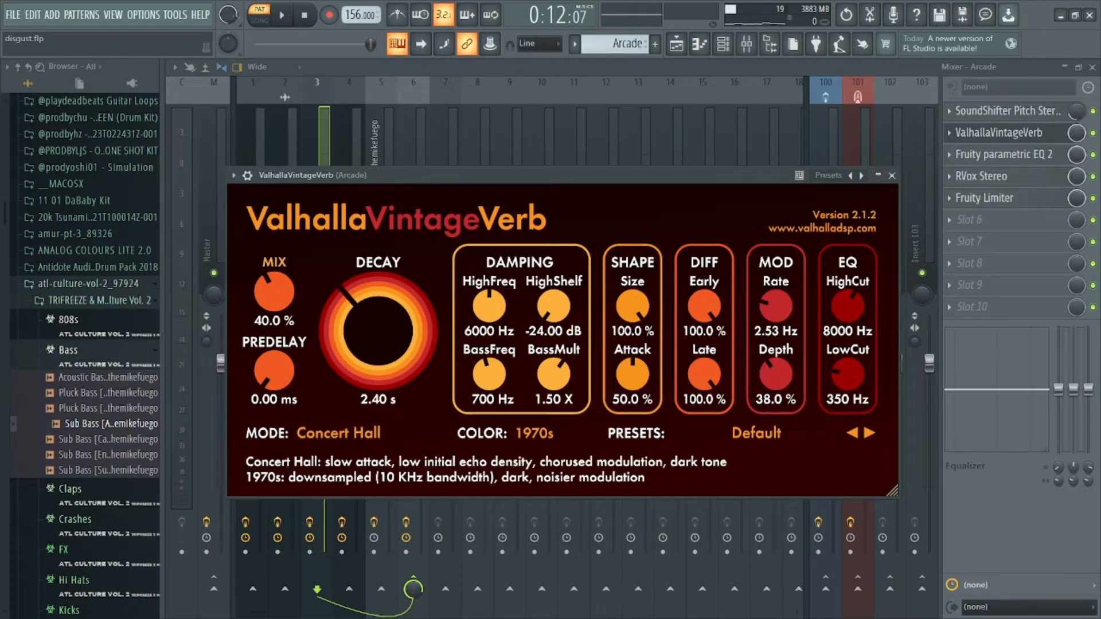
Review the Fruity parametric EQ 2, RVox Stereo and Fruity Limiter settings on the Arcade mixer track
{"action": "left_click", "coordinate": [1003, 154]}
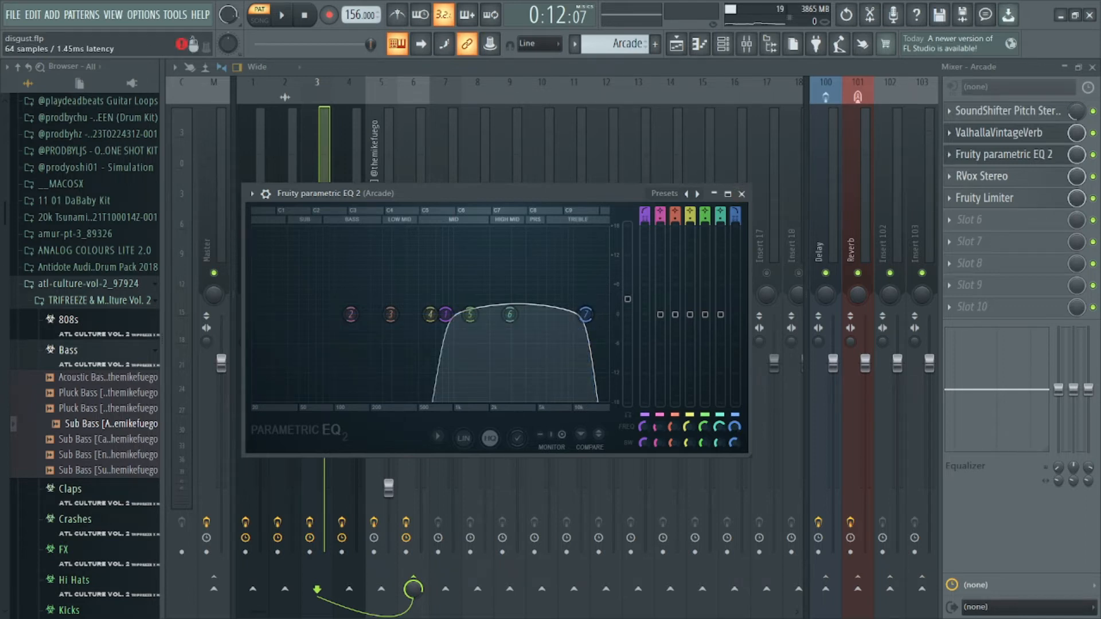
{"action": "left_click", "coordinate": [982, 176]}
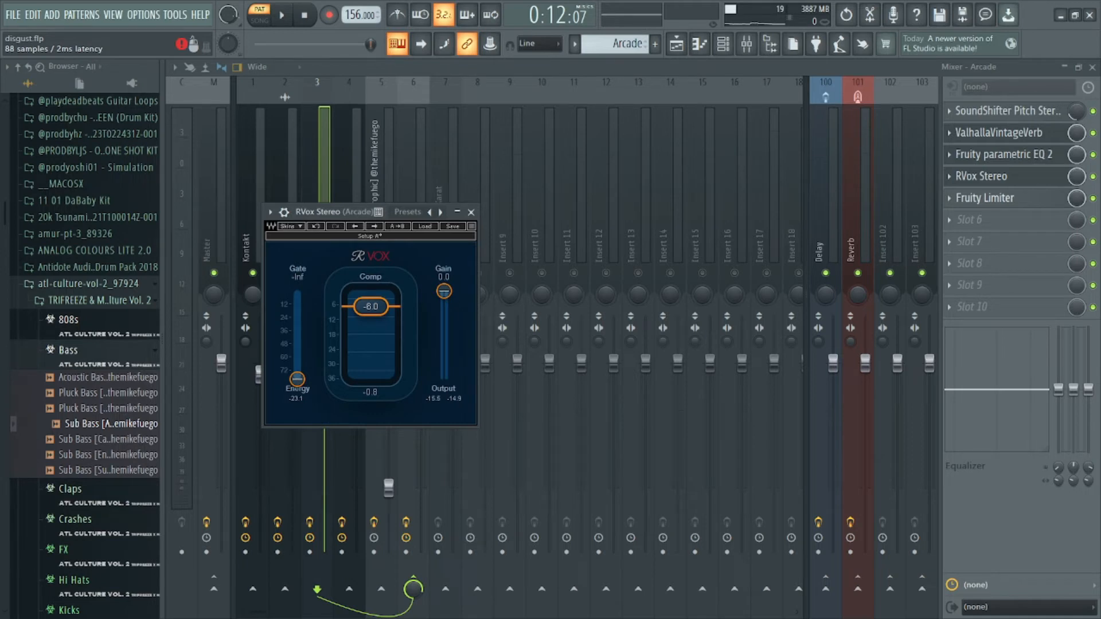
{"action": "left_click", "coordinate": [984, 199]}
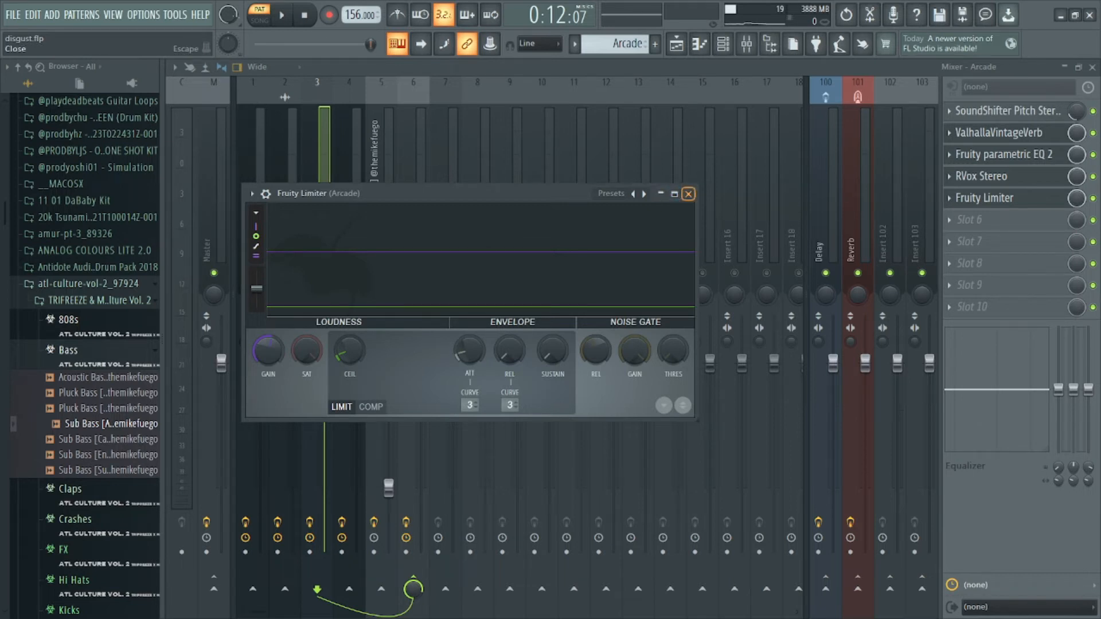
{"action": "left_click", "coordinate": [689, 193]}
Solo the Kontakt #2 track in the playlist and inspect The Orchestra's 04 Violas Sustain patch in its Kontakt instrument
{"action": "left_click", "coordinate": [676, 43]}
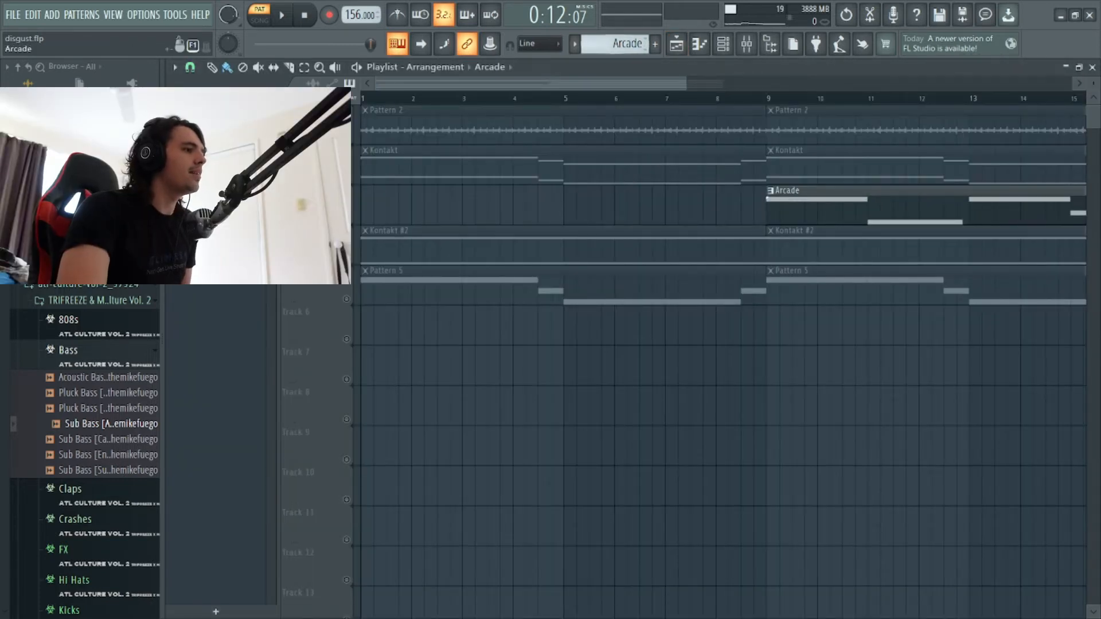
{"action": "right_click", "coordinate": [354, 225]}
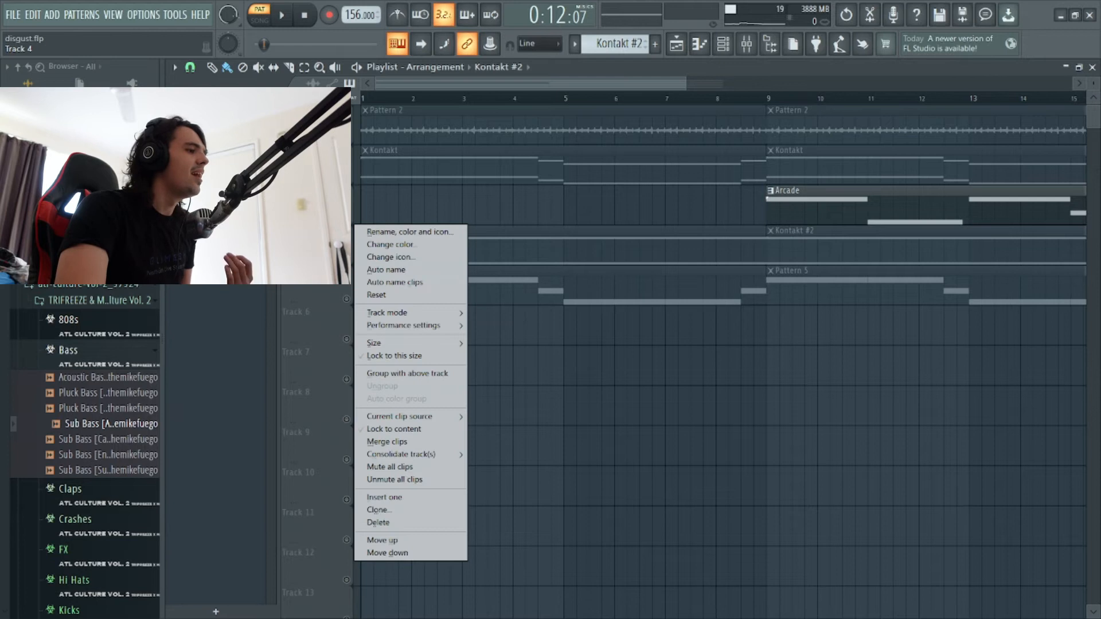
{"action": "right_click", "coordinate": [346, 258]}
{"action": "left_click", "coordinate": [722, 43]}
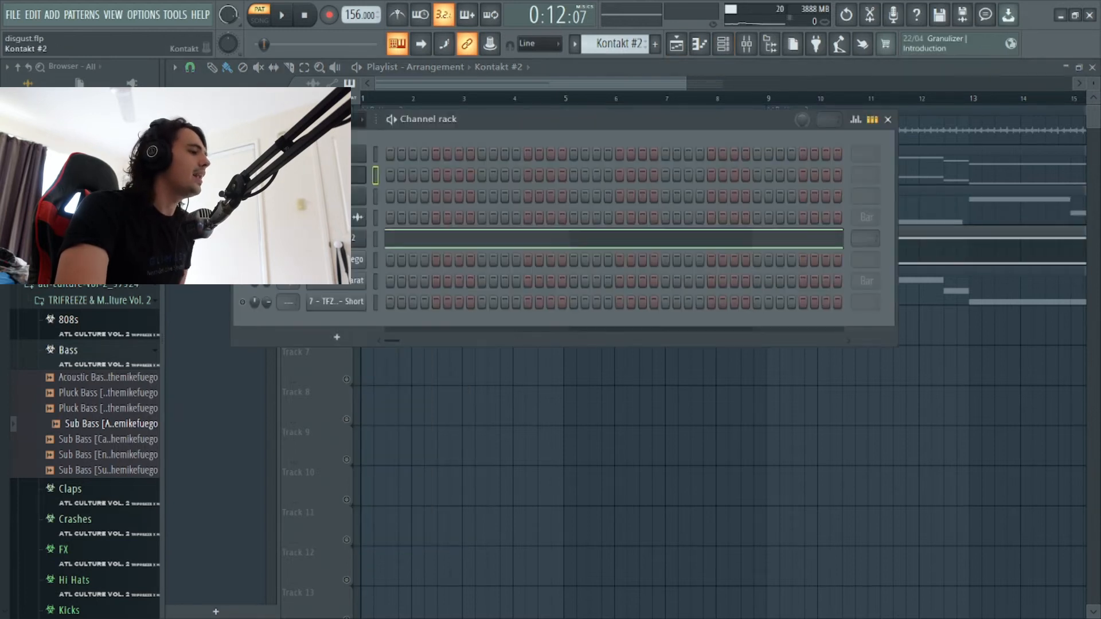
{"action": "left_click", "coordinate": [336, 238]}
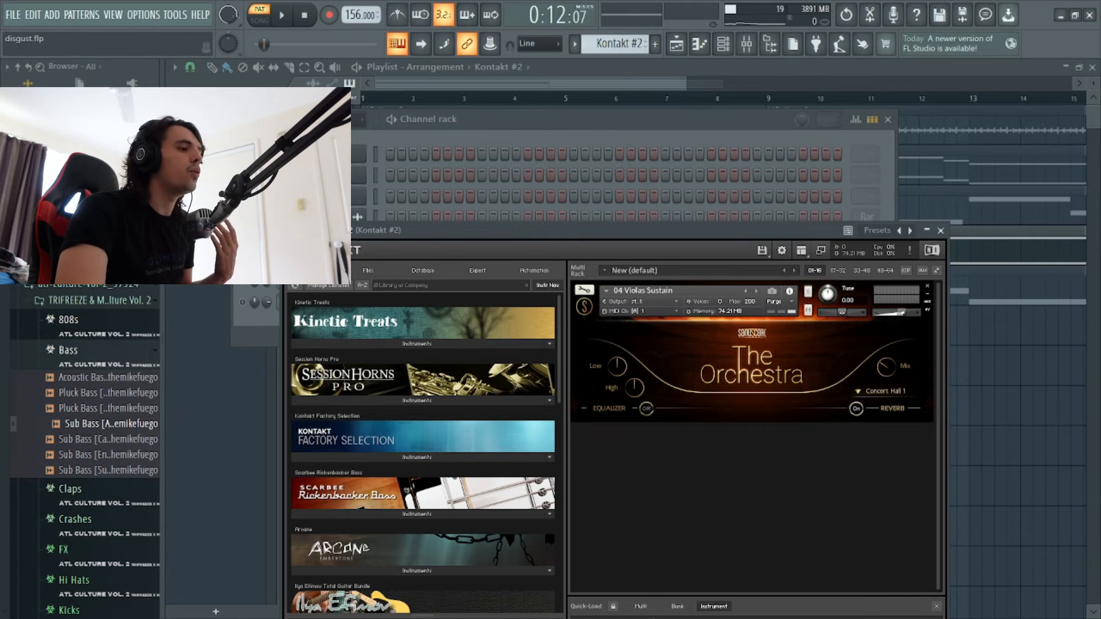
Examine the sustained A#4/A#5 octave of the Kontakt #2 pattern in the piano roll, selecting both notes
{"action": "double_click", "coordinate": [987, 251]}
{"action": "scroll", "coordinate": [684, 262], "scroll_direction": "up", "scroll_amount": 3}
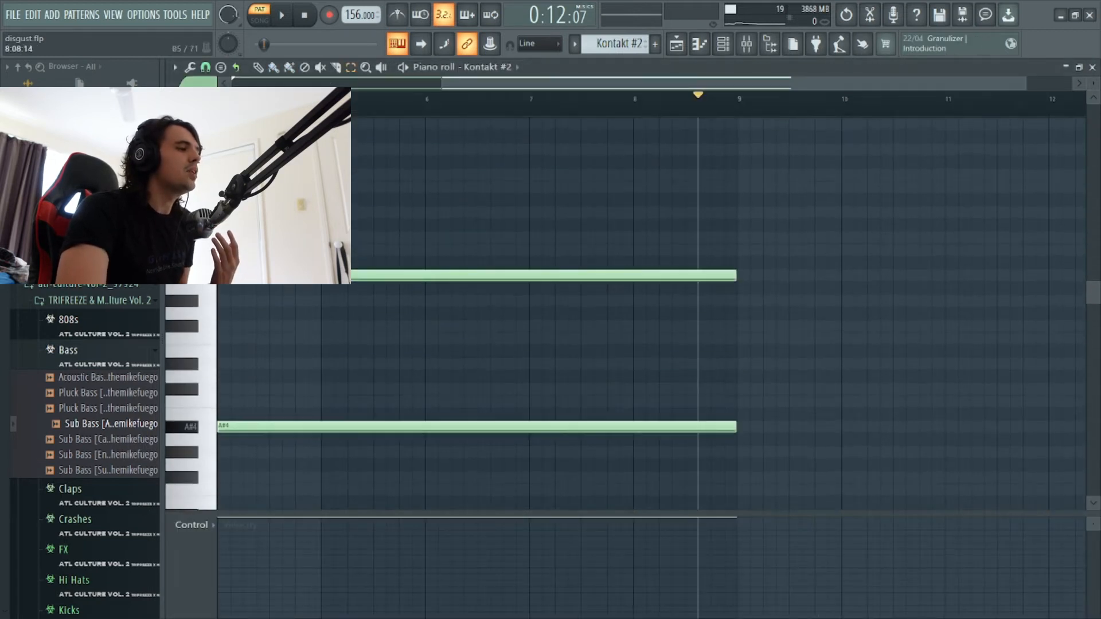
{"action": "scroll", "coordinate": [684, 262], "scroll_direction": "up", "scroll_amount": 1}
{"action": "left_click_drag", "start_coordinate": [443, 83], "coordinate": [231, 84]}
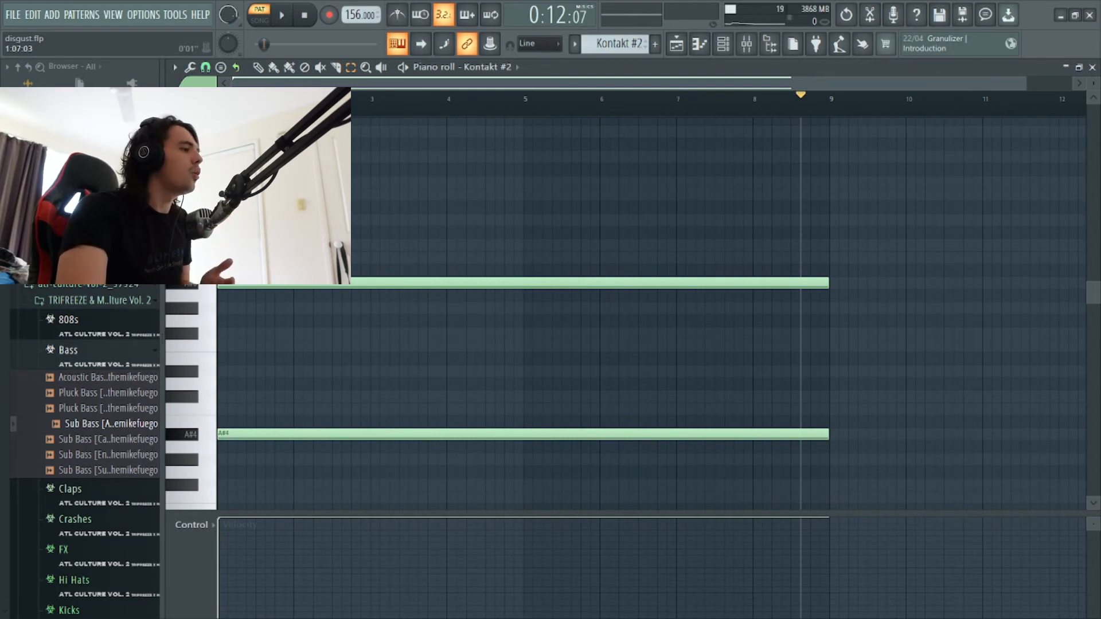
{"action": "key", "text": "ctrl+a"}
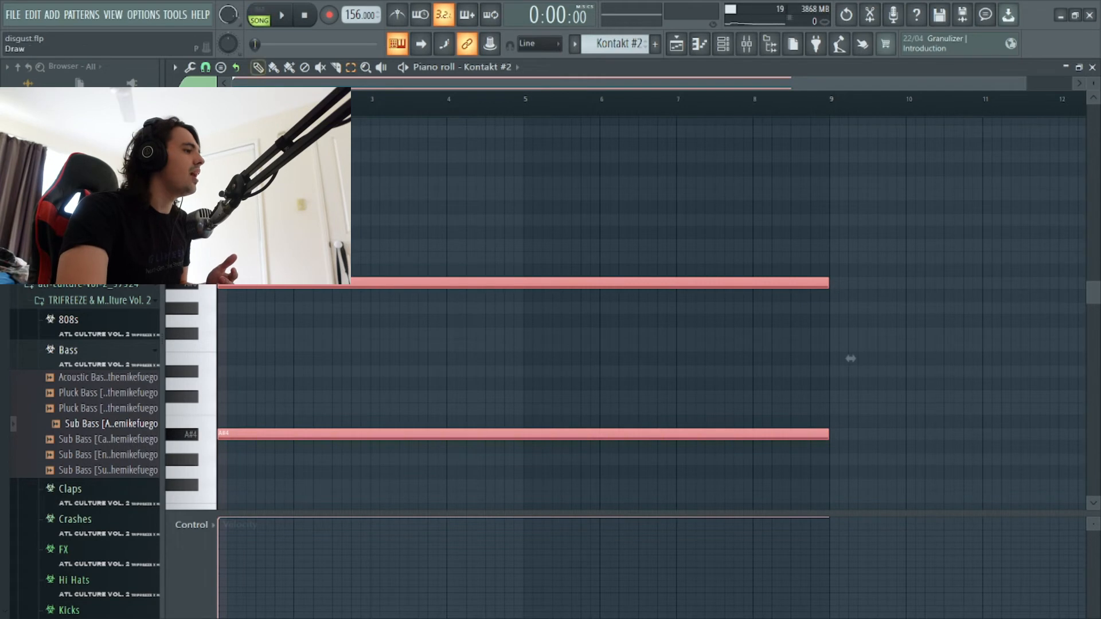
Clear the note selection, switch playback to pattern mode and play the Kontakt #2 pattern from the start until bar 8
{"action": "left_click", "coordinate": [235, 100]}
{"action": "left_click", "coordinate": [260, 16]}
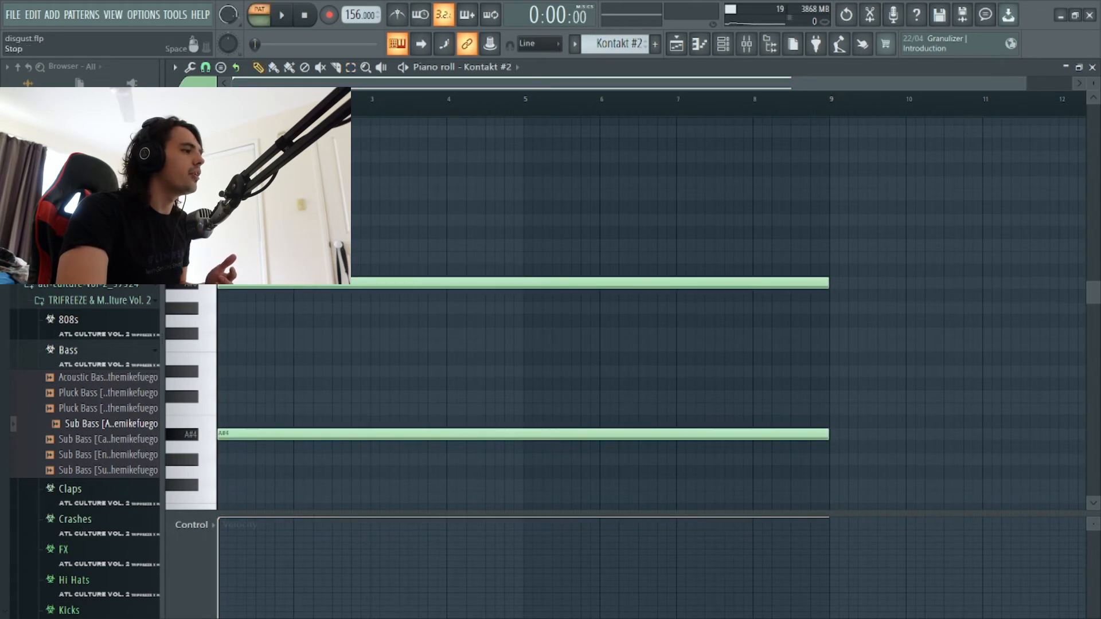
{"action": "key", "text": "space"}
{"action": "scroll", "coordinate": [528, 232], "scroll_direction": "down", "scroll_amount": 1}
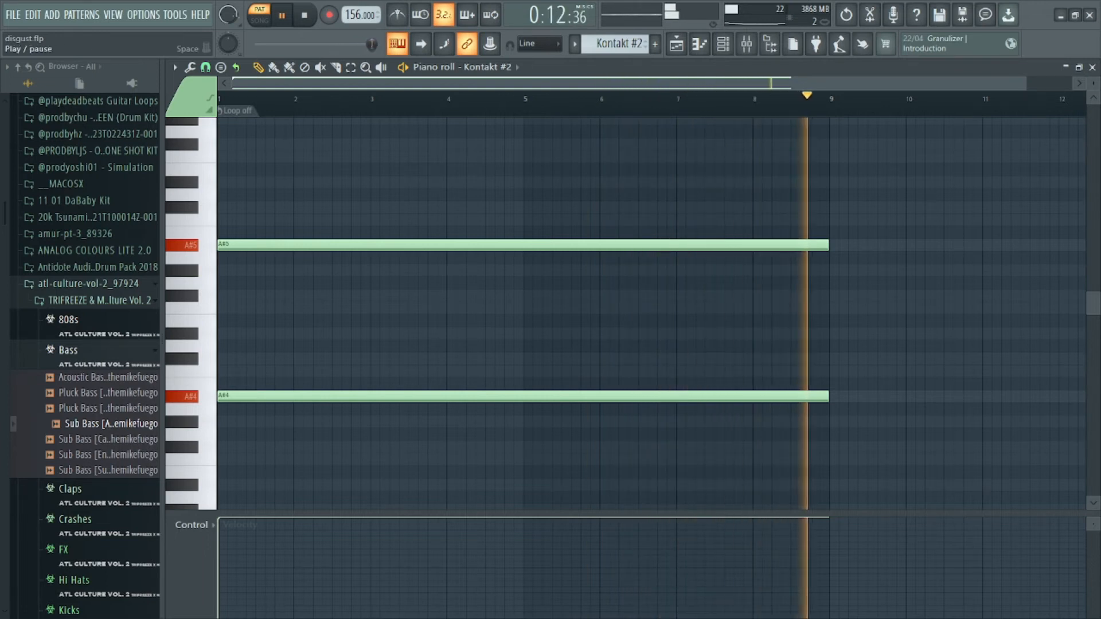
{"action": "key", "text": "space"}
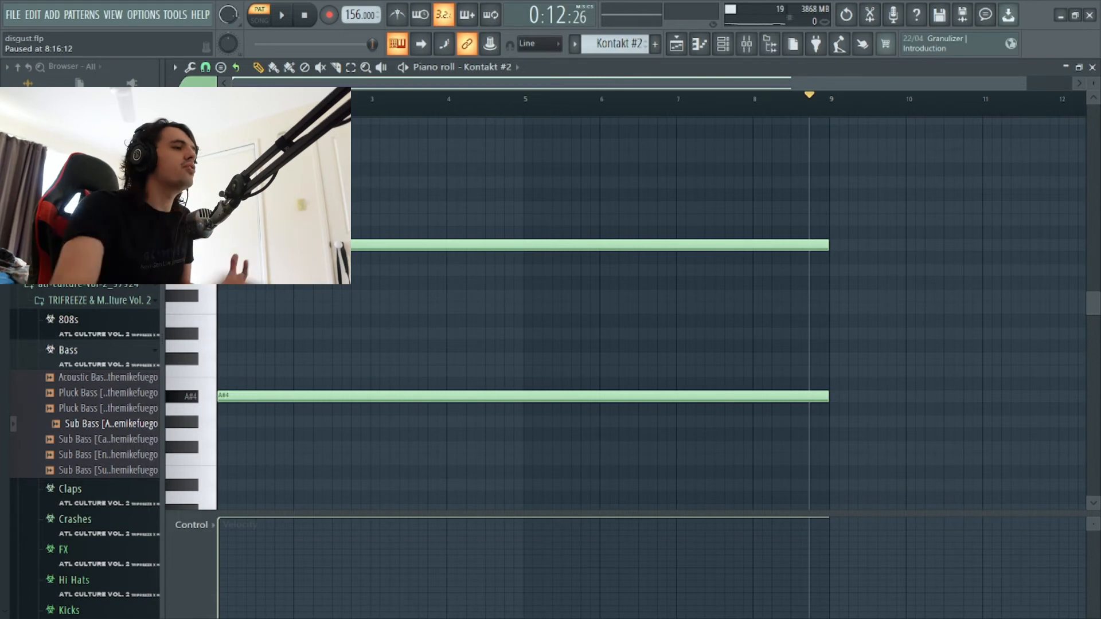
Inspect the Fruity parametric EQ 2 curve on the Kontakt #2 mixer track
{"action": "key", "text": "F9"}
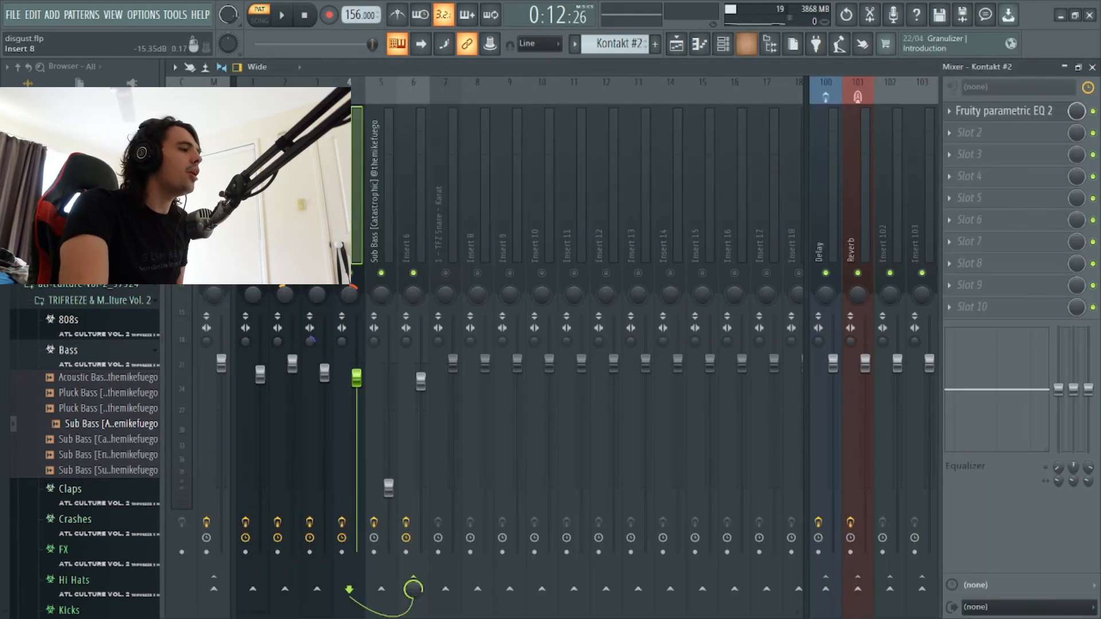
{"action": "left_click", "coordinate": [1003, 110]}
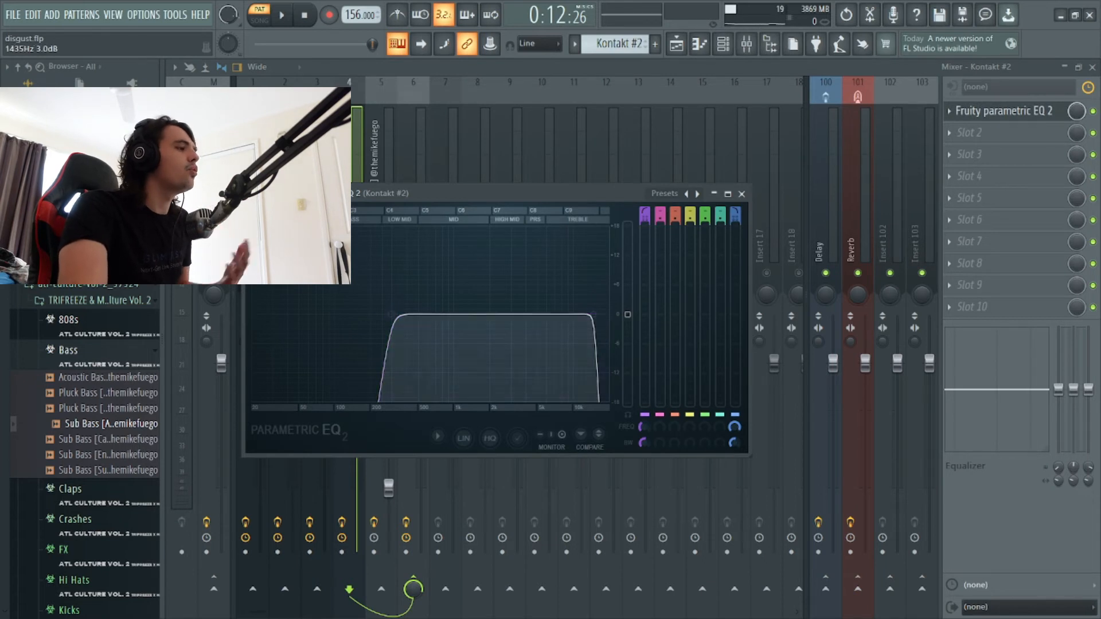
{"action": "left_click", "coordinate": [741, 193]}
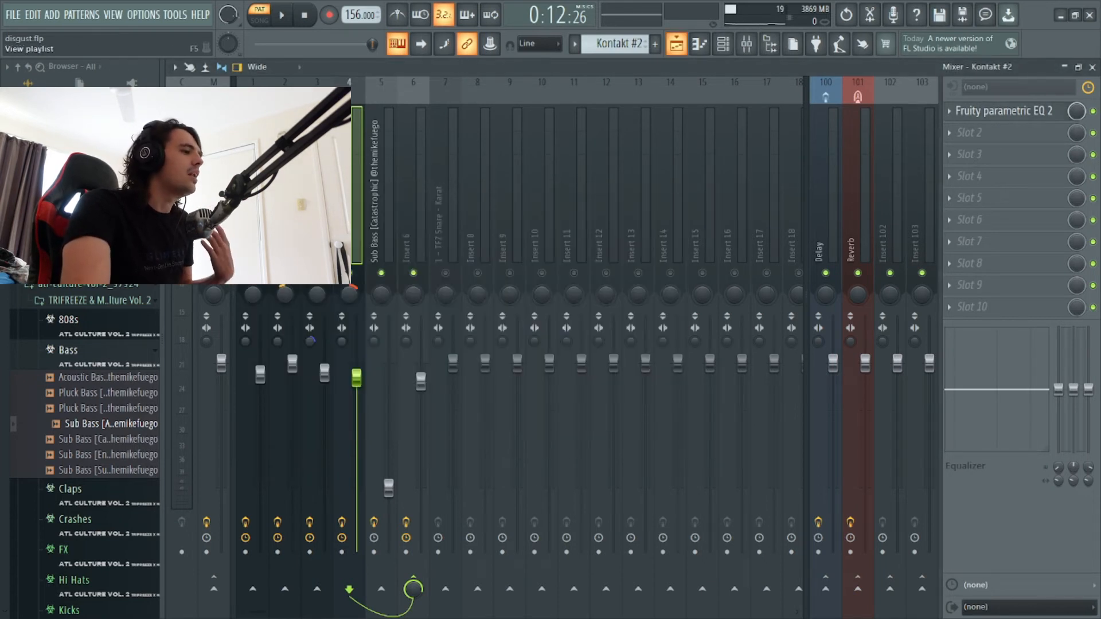
Solo the Pattern 5 track in the playlist and open its Sub Bass [Abyss] notes in the piano roll
{"action": "key", "text": "F5"}
{"action": "right_click", "coordinate": [346, 299]}
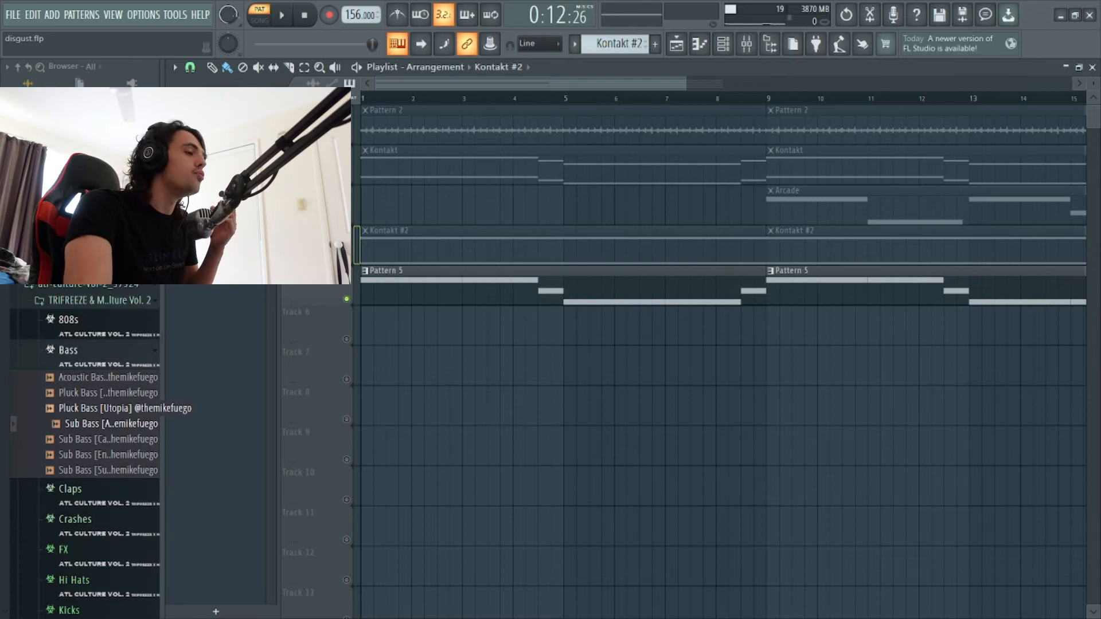
{"action": "double_click", "coordinate": [410, 295]}
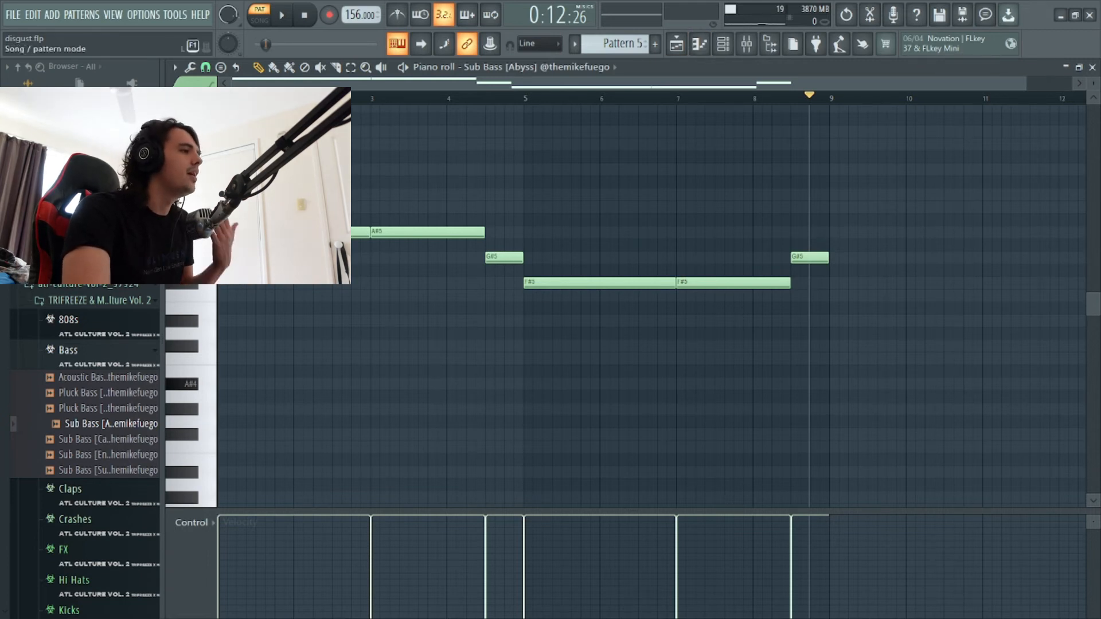
Play Pattern 5 from the start through its F#5 notes and stop playback near the final G#5 note
{"action": "key", "text": "space"}
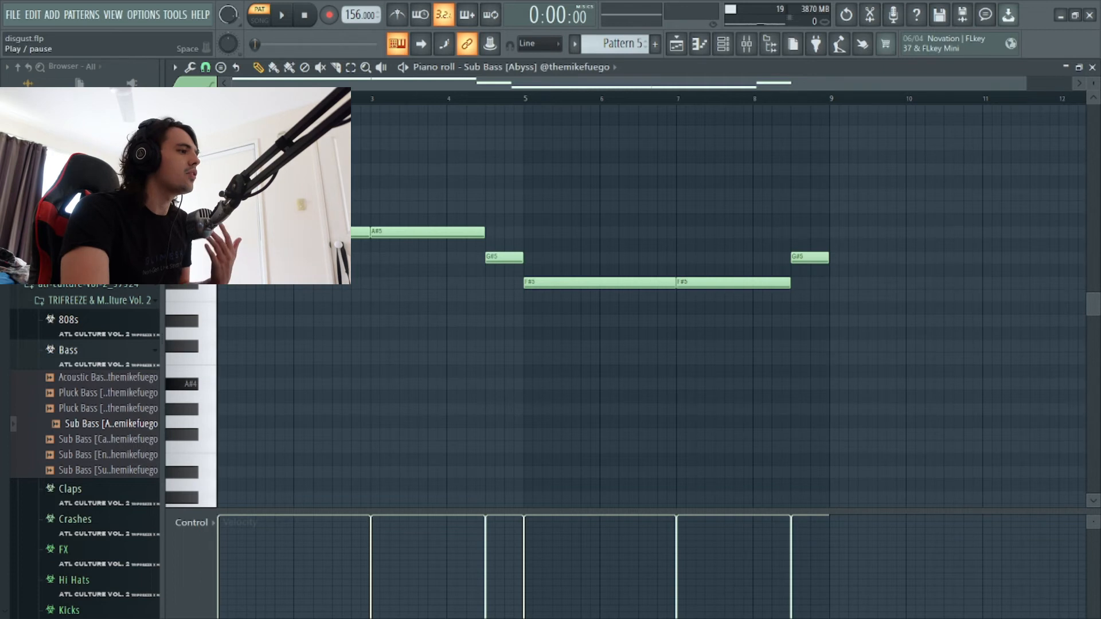
{"action": "key", "text": "space"}
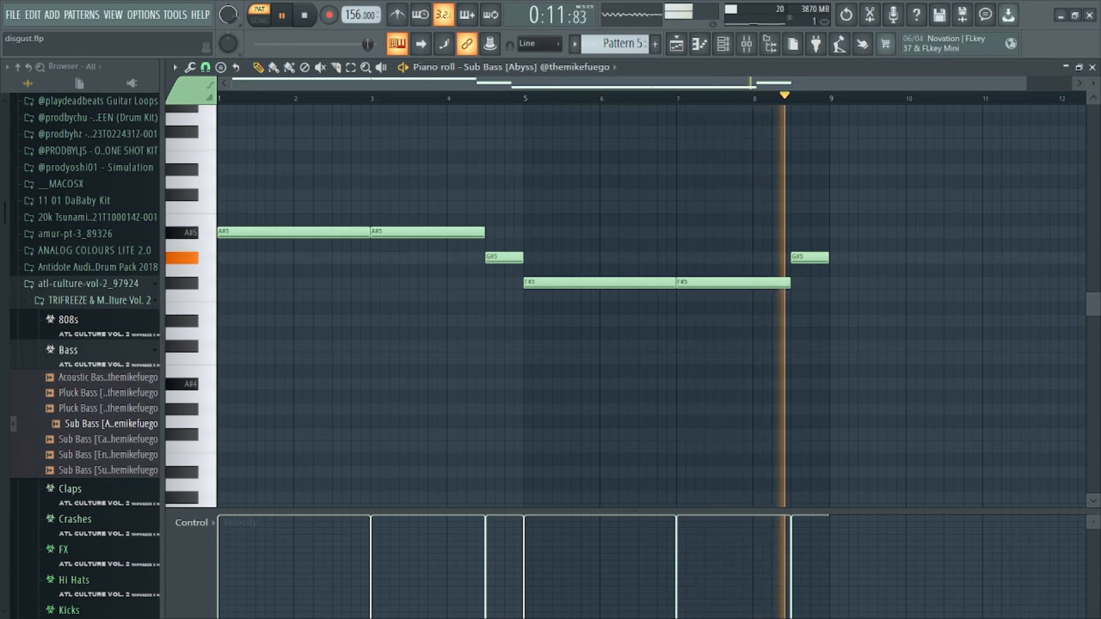
Stop the Pattern 5 playback and select bars 9 to 17 of the playlist as the playback range
{"action": "key", "text": "space"}
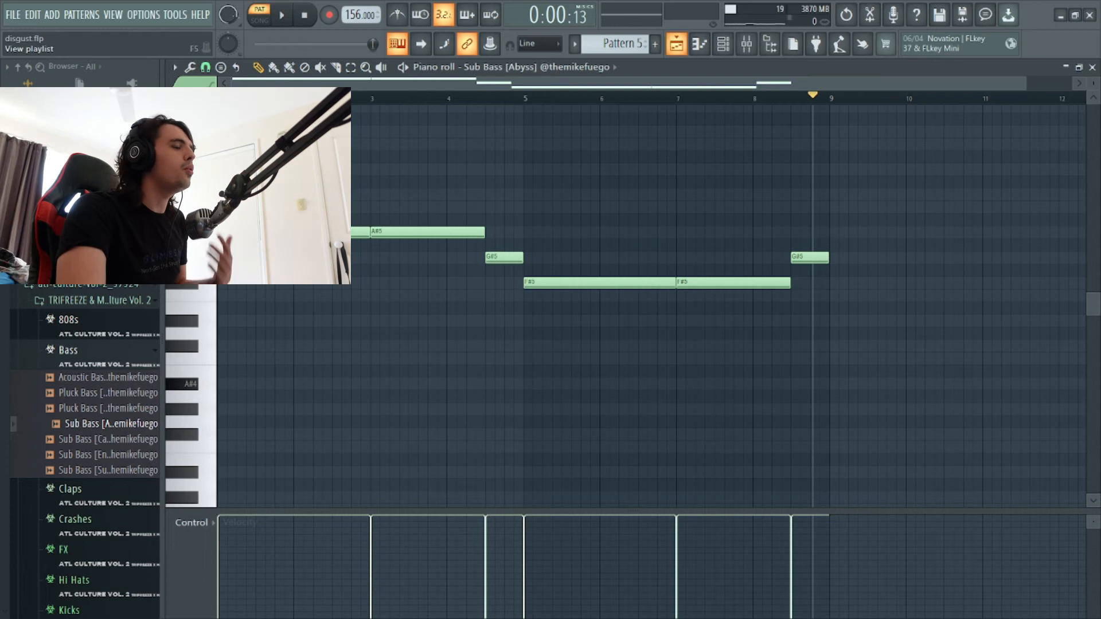
{"action": "left_click", "coordinate": [676, 44]}
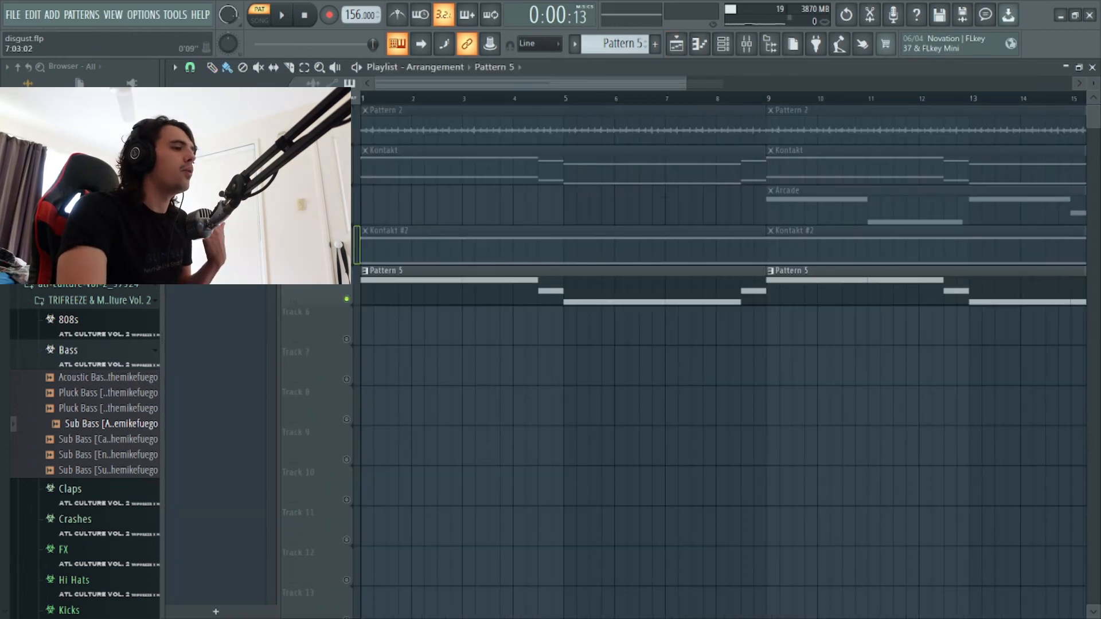
{"action": "left_click_drag", "start_coordinate": [685, 84], "coordinate": [948, 84]}
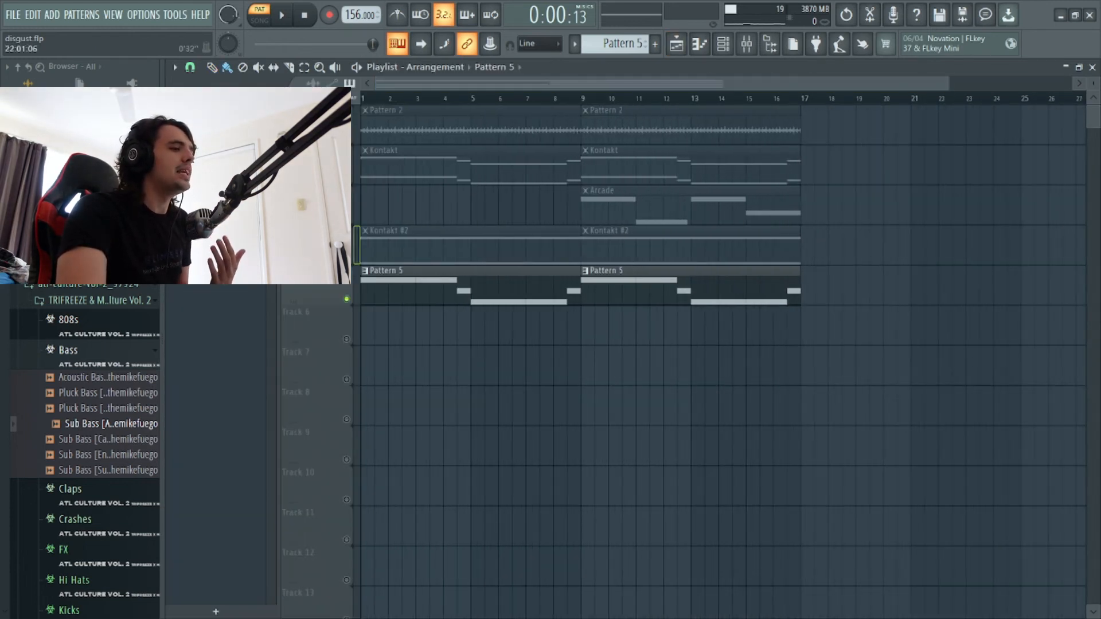
{"action": "left_click", "coordinate": [589, 98]}
{"action": "left_click_drag", "start_coordinate": [589, 98], "coordinate": [739, 99]}
Unmute the Kontakt #2, Arcade, Kontakt and Pattern 2 tracks and play the selected section in song mode until just before bar 17
{"action": "left_click", "coordinate": [347, 258]}
{"action": "left_click", "coordinate": [346, 219]}
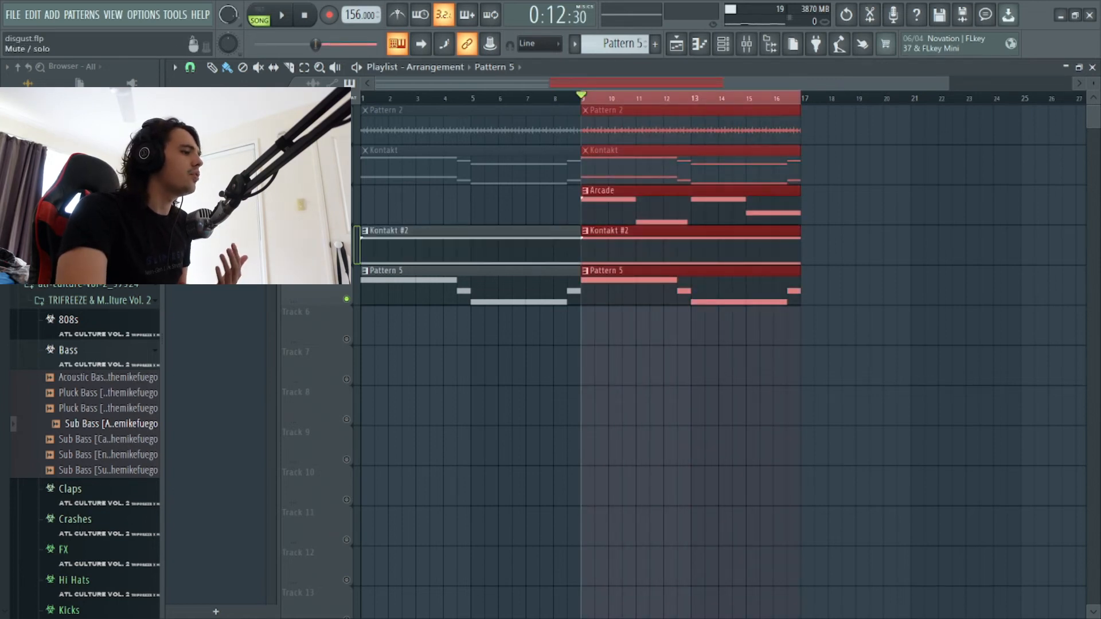
{"action": "key", "text": "space"}
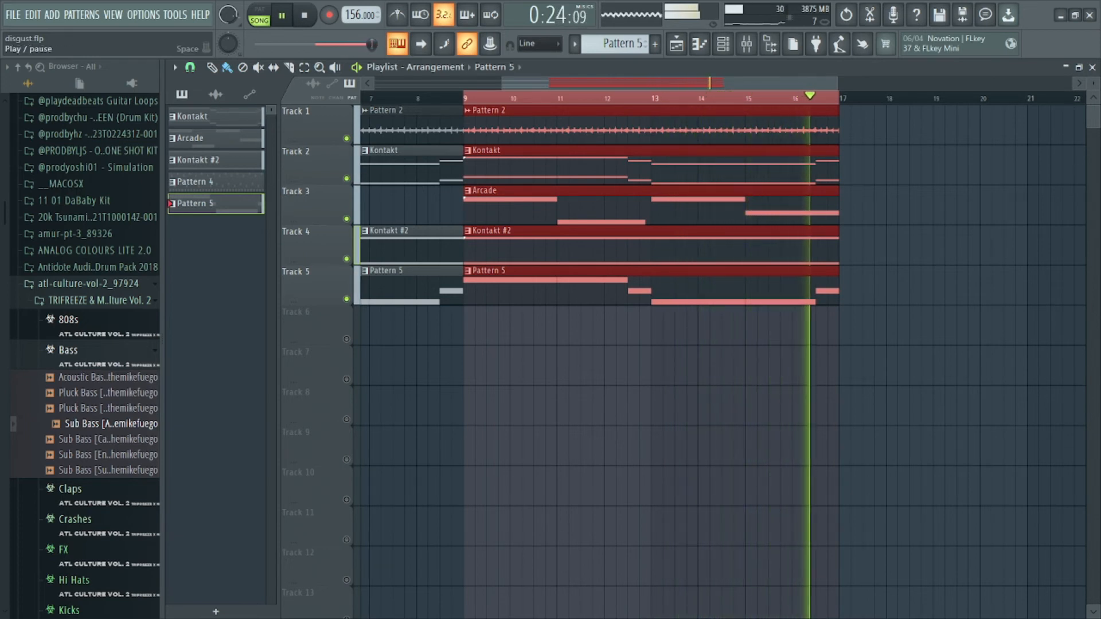
{"action": "key", "text": "space"}
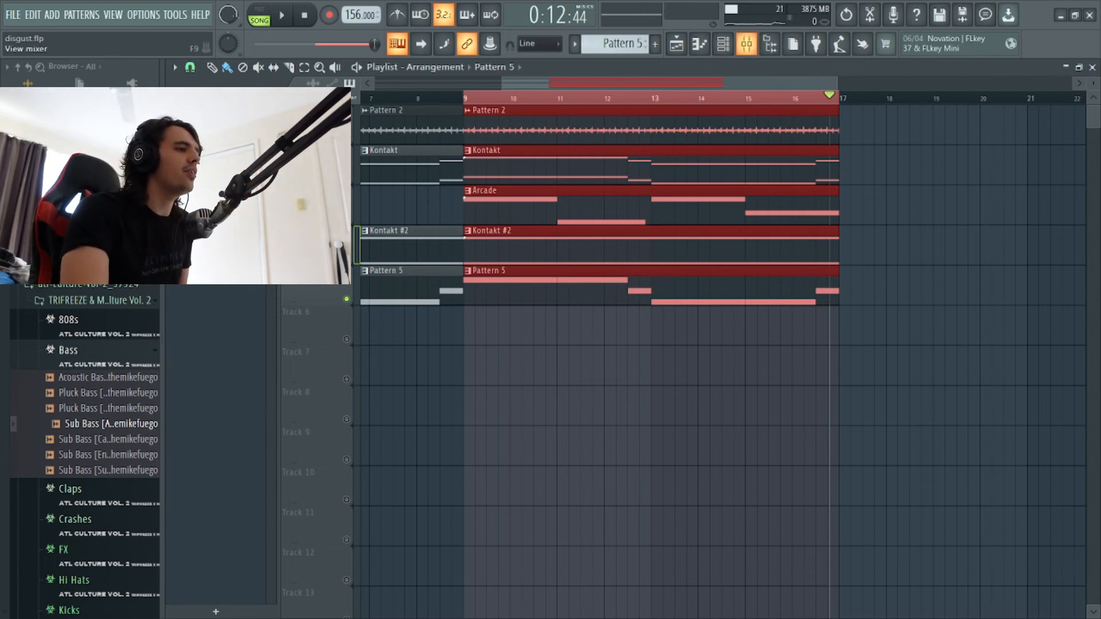
Select Insert 6 in the mixer and inspect its ValhallaVintageVerb and RC-20 Retro Color settings
{"action": "left_click", "coordinate": [746, 44]}
{"action": "left_click", "coordinate": [410, 201]}
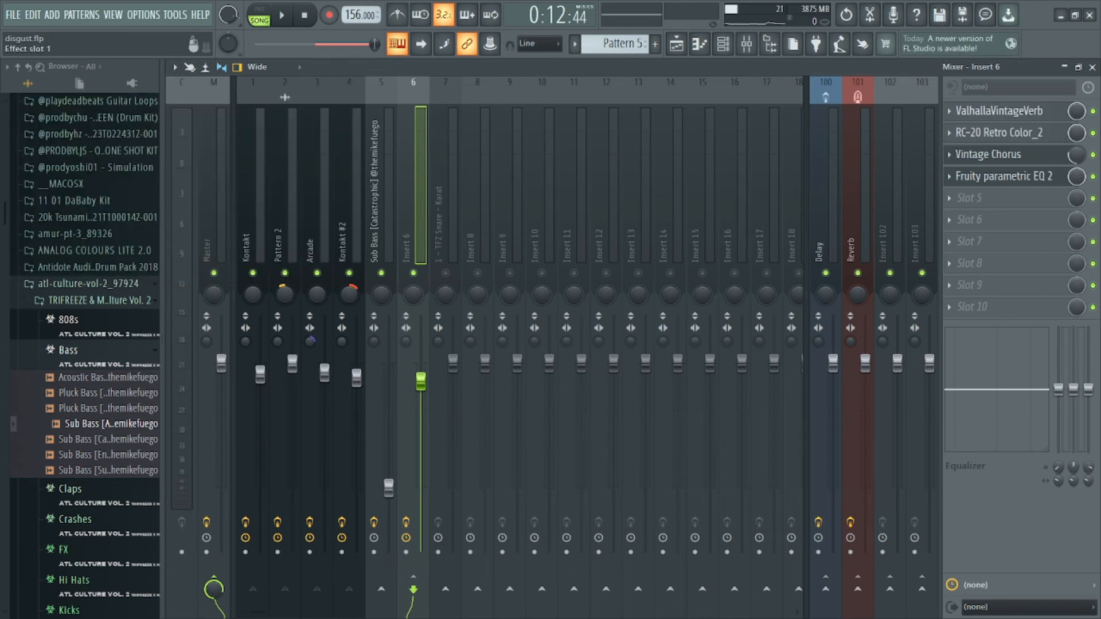
{"action": "left_click", "coordinate": [999, 110]}
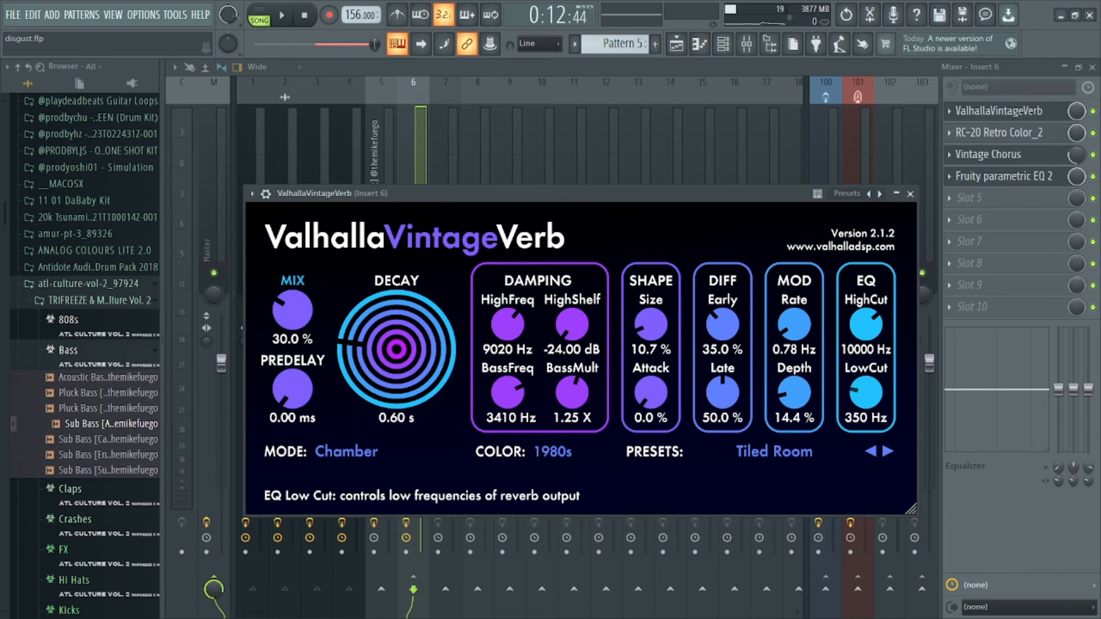
{"action": "left_click", "coordinate": [998, 134]}
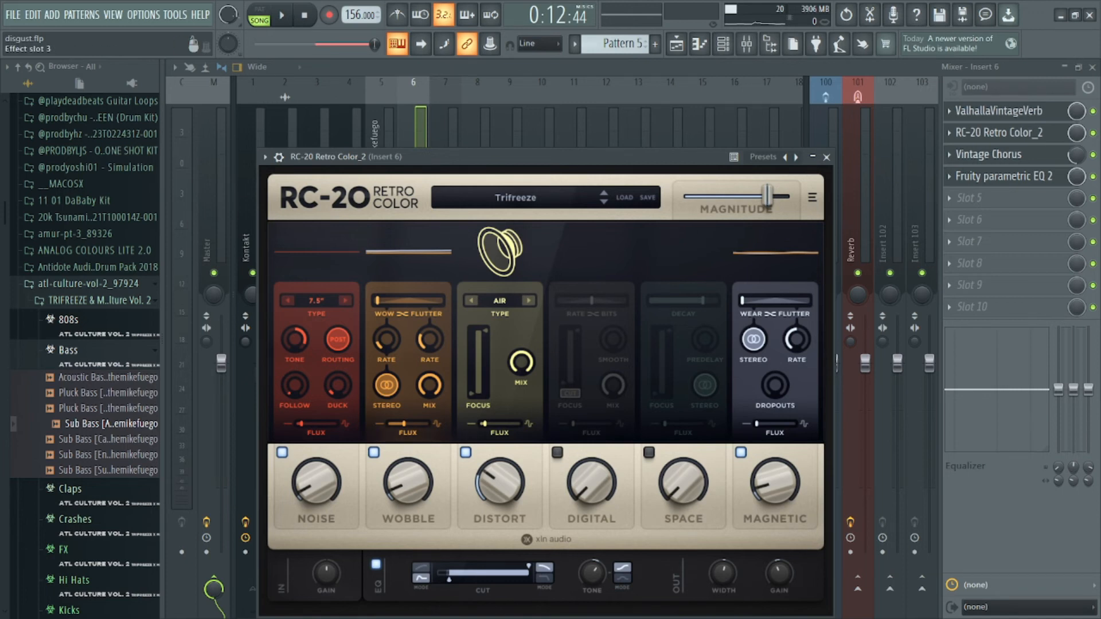
Inspect the Vintage Chorus settings and the Fruity parametric EQ 2 curve on Insert 6, then close the EQ
{"action": "left_click", "coordinate": [988, 155]}
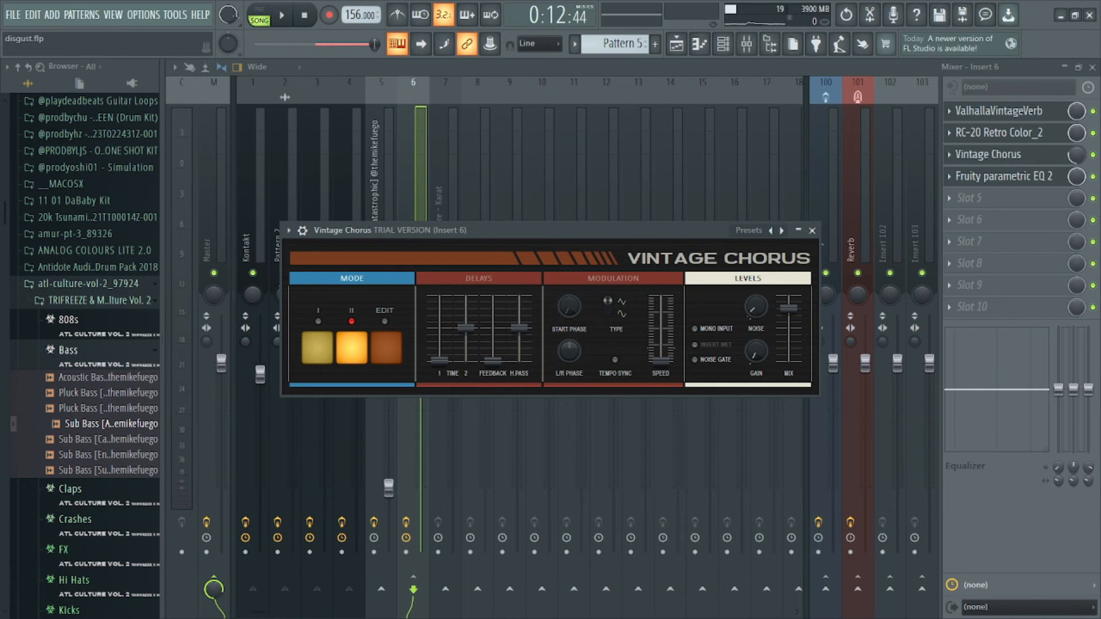
{"action": "left_click", "coordinate": [988, 154]}
{"action": "left_click", "coordinate": [1004, 176]}
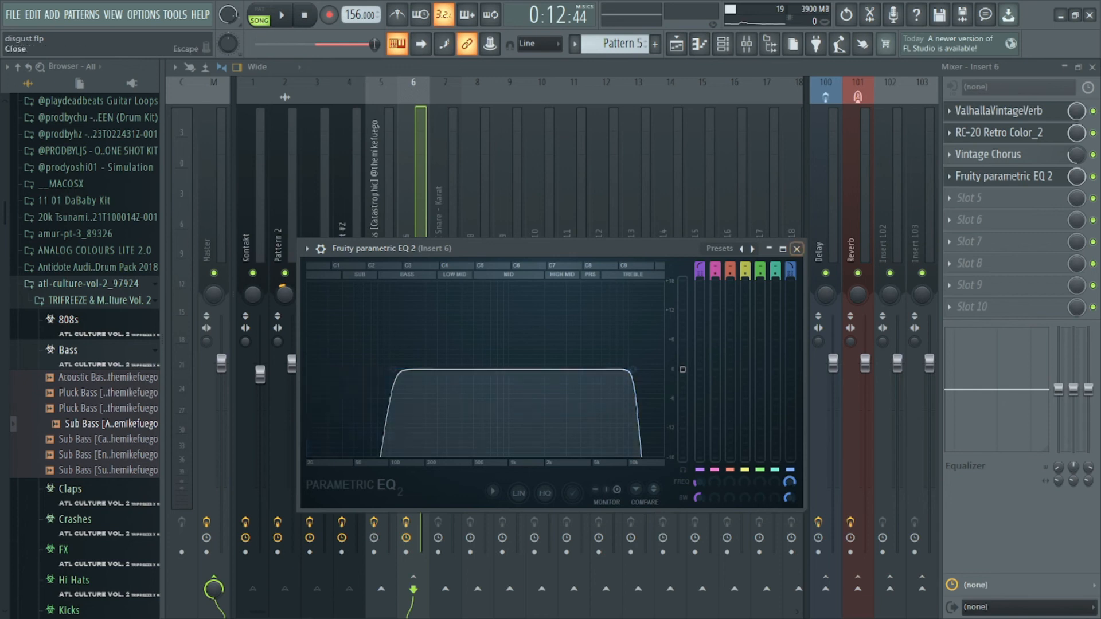
{"action": "left_click", "coordinate": [796, 249]}
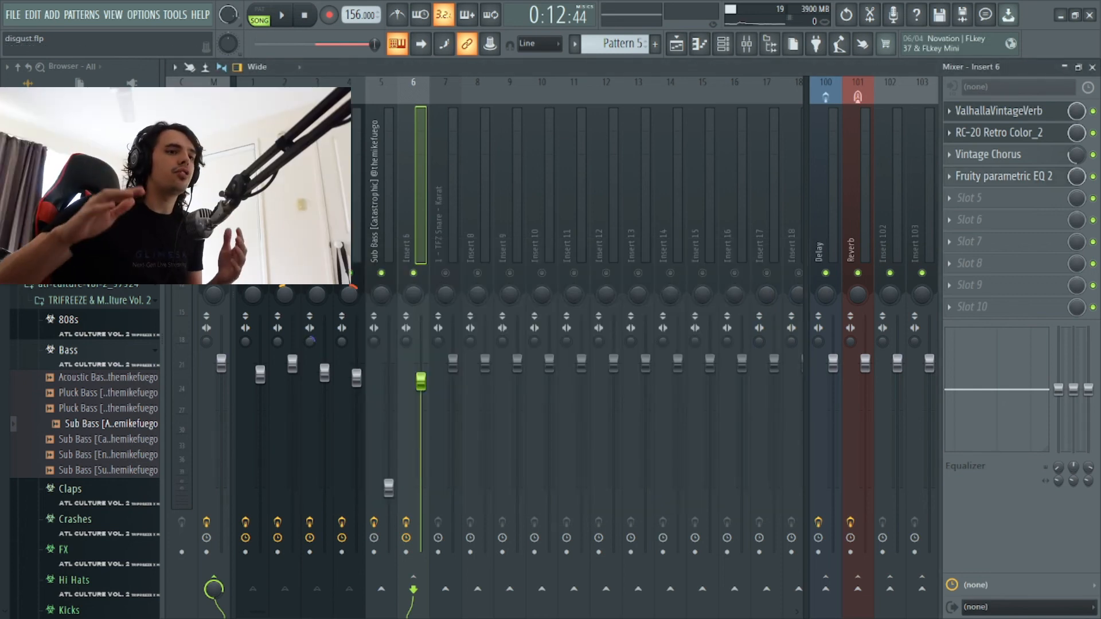